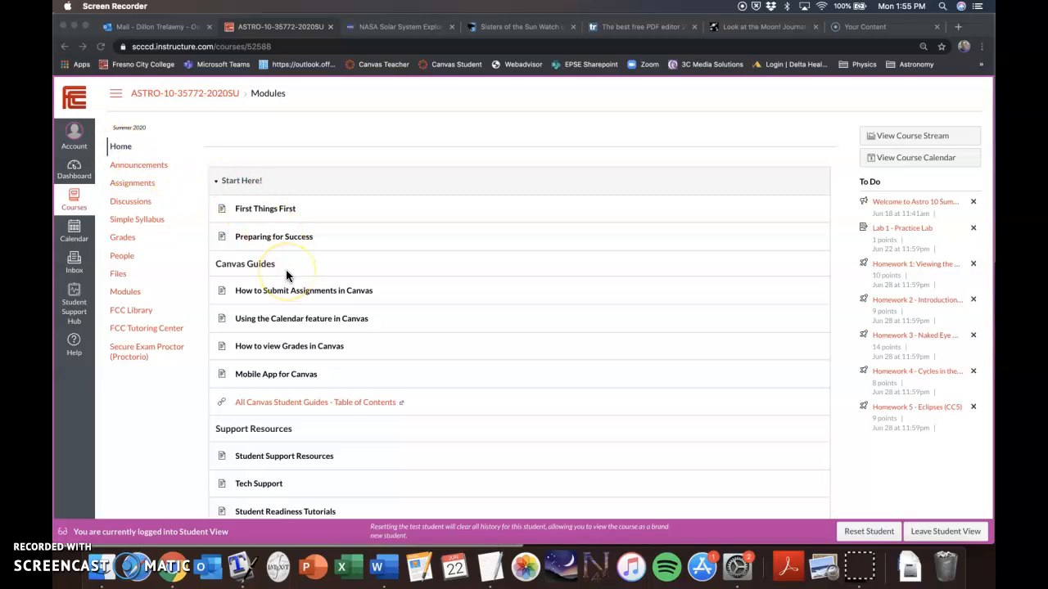
# Step: Open the Lab 1 - Practice Lab assignment from the Week 1 module and download its Practice Lab document
pyautogui.scroll(-10, 287, 274)
pyautogui.scroll(-7, 287, 273)
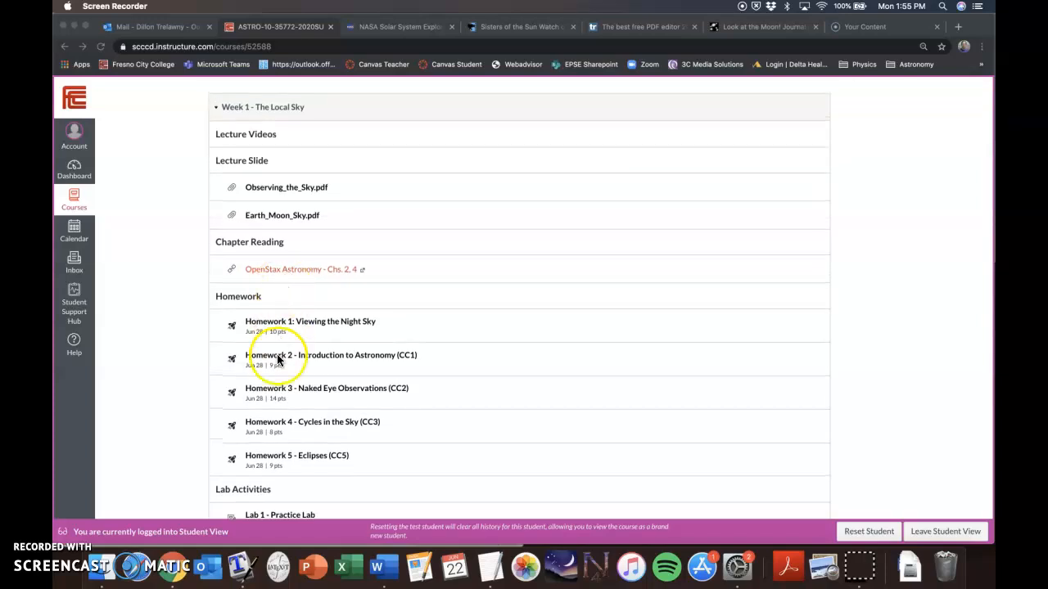
pyautogui.scroll(-2, 275, 356)
pyautogui.click(277, 396)
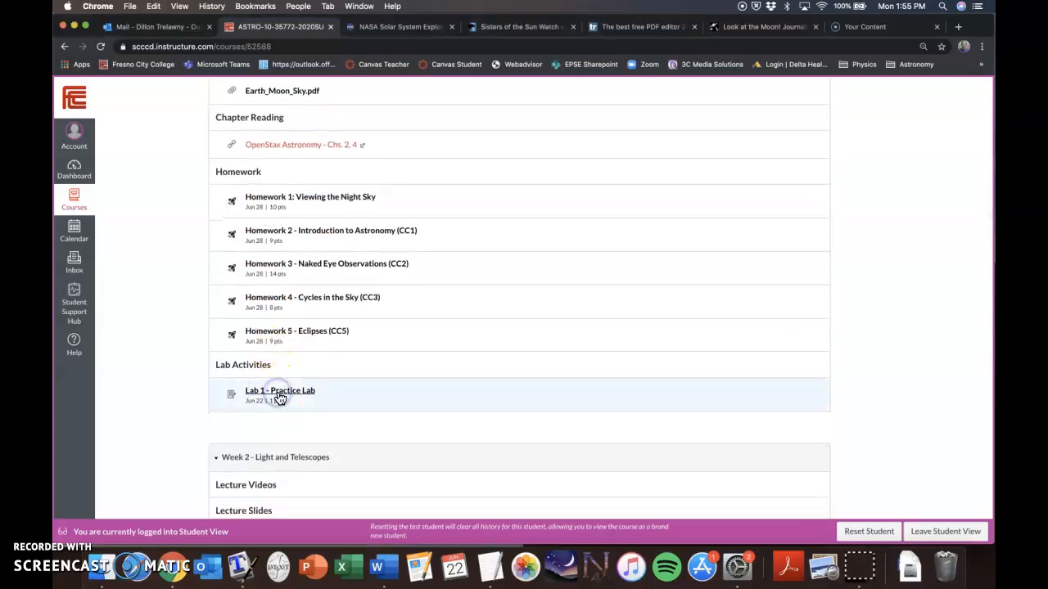
pyautogui.click(279, 393)
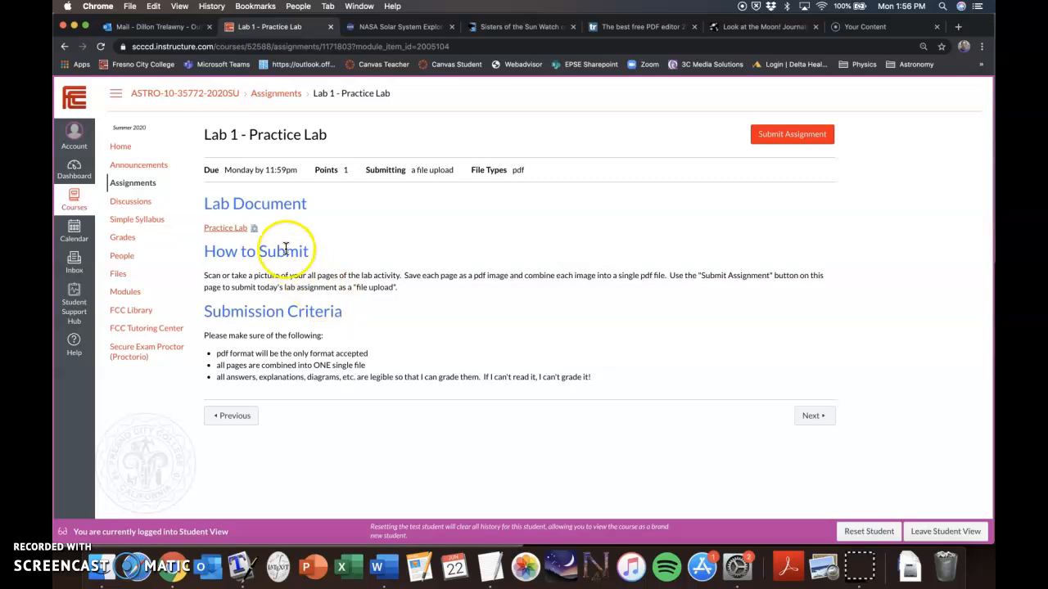
pyautogui.click(227, 231)
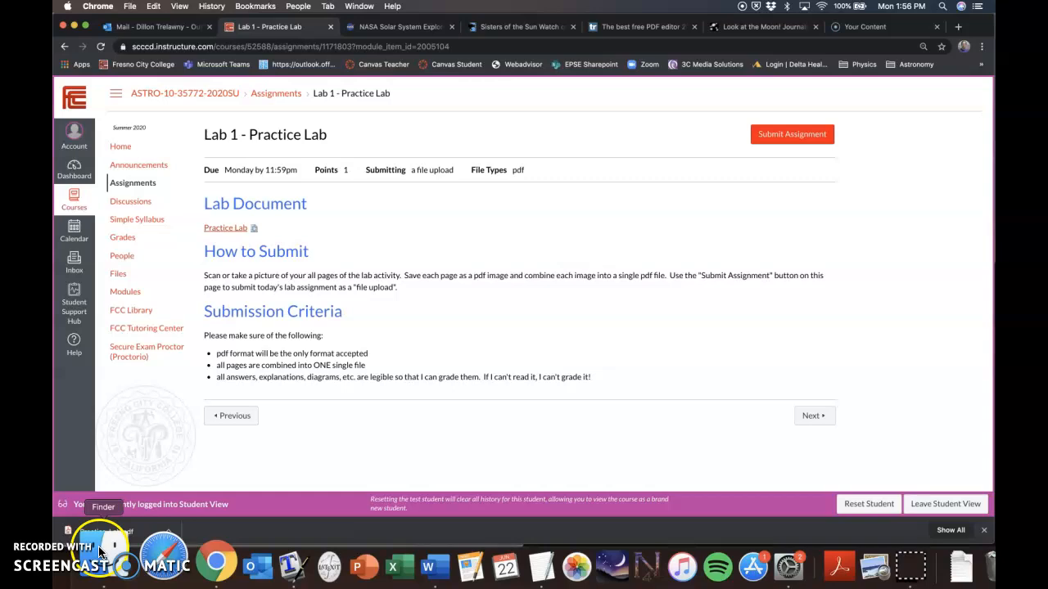
# Step: Open the downloaded Practice_Lab.pdf from the Downloads folder in Preview
pyautogui.click(98, 554)
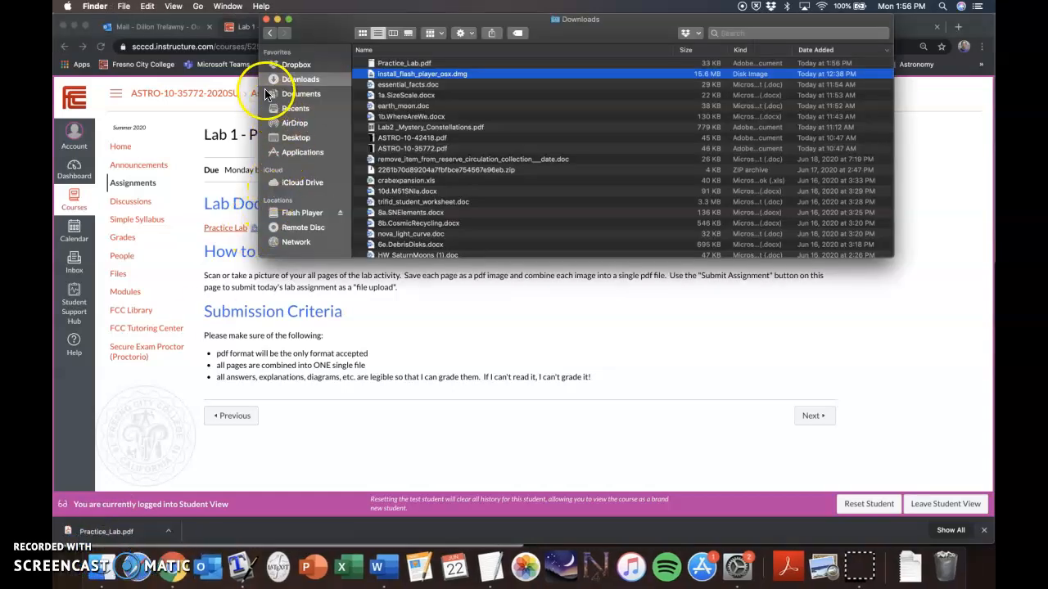
pyautogui.scroll(2, 428, 113)
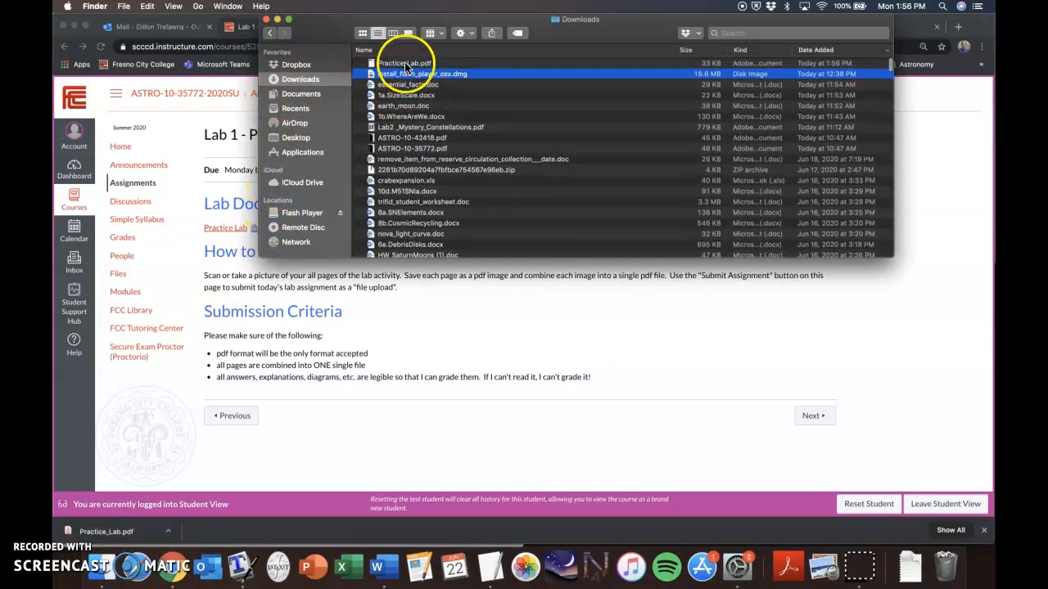
pyautogui.click(404, 64)
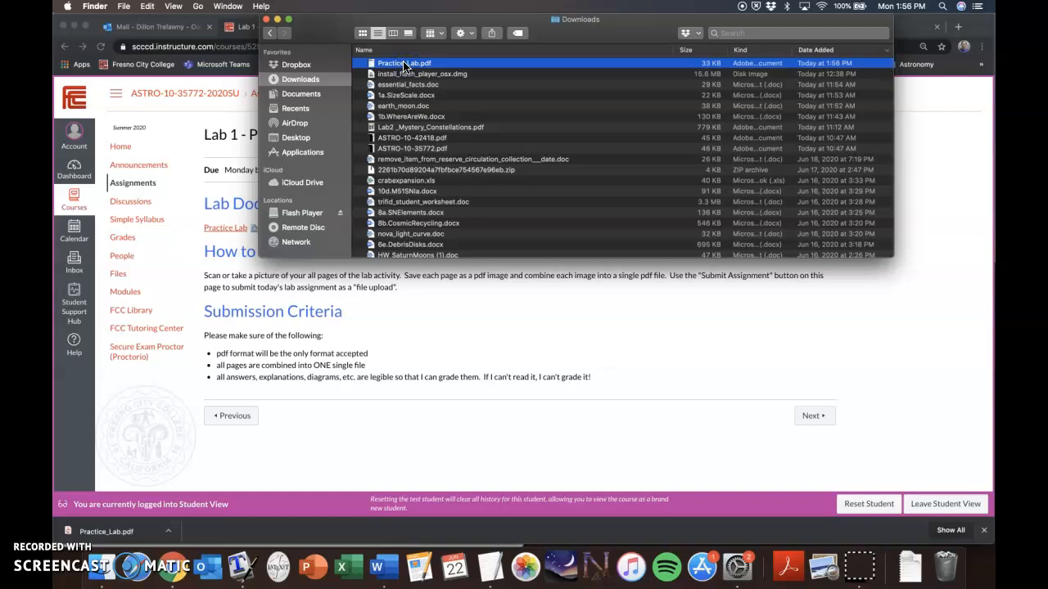
pyautogui.rightClick(404, 65)
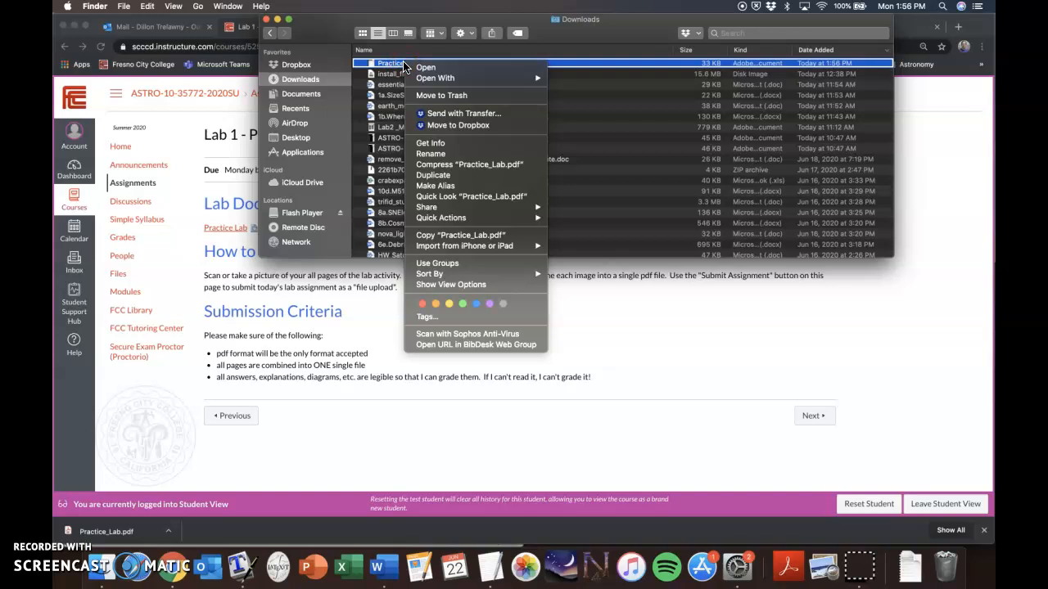
pyautogui.moveTo(444, 76)
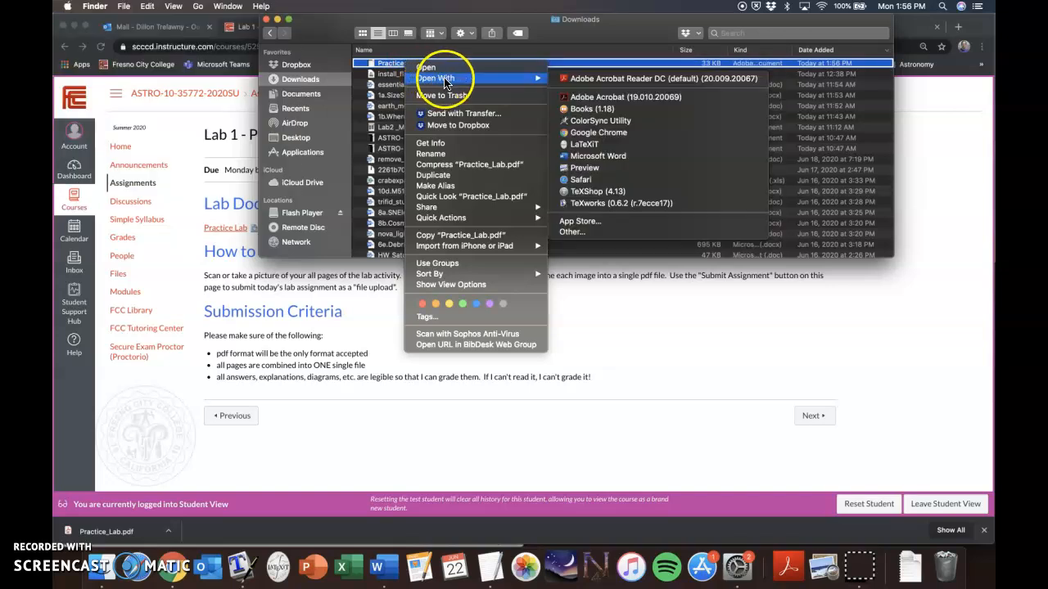
pyautogui.click(585, 168)
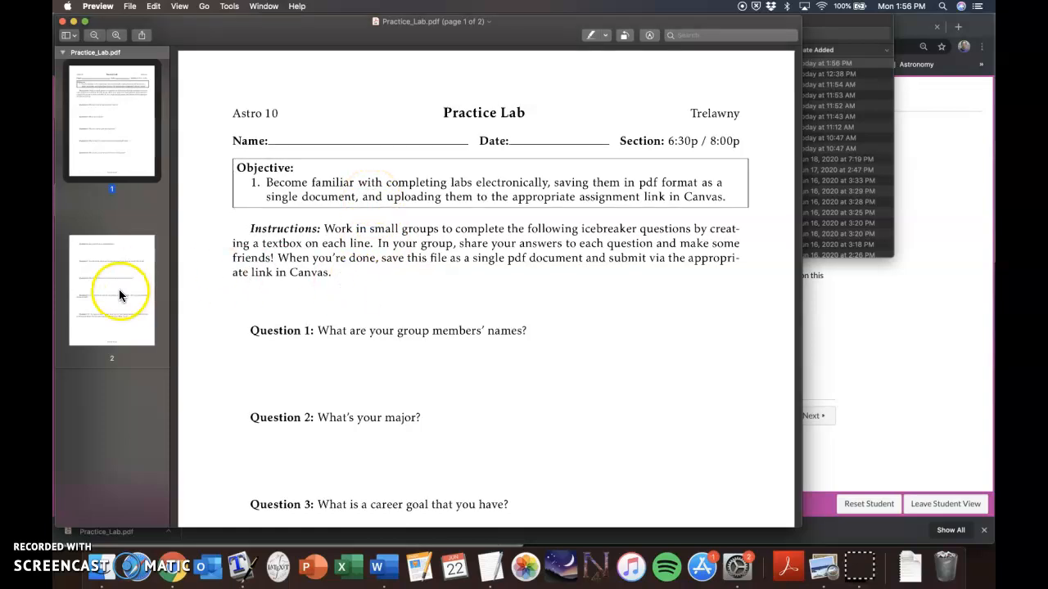
# Step: Look through both pages of the lab and fill in the student's full name on the Name line
pyautogui.click(119, 294)
pyautogui.click(121, 153)
pyautogui.scroll(-4, 322, 286)
pyautogui.scroll(4, 324, 285)
pyautogui.scroll(1, 325, 286)
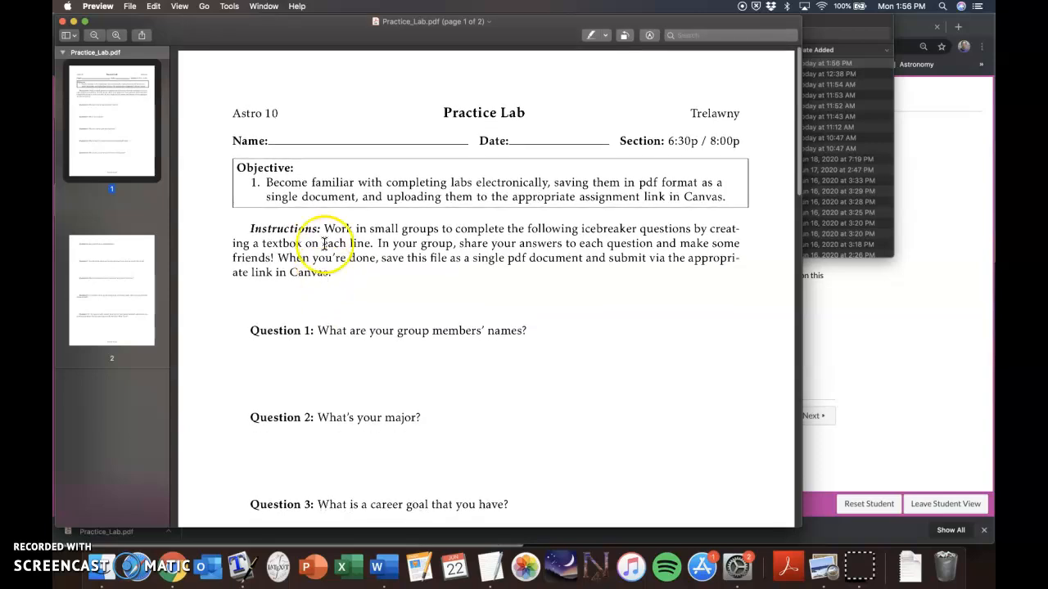
pyautogui.click(300, 135)
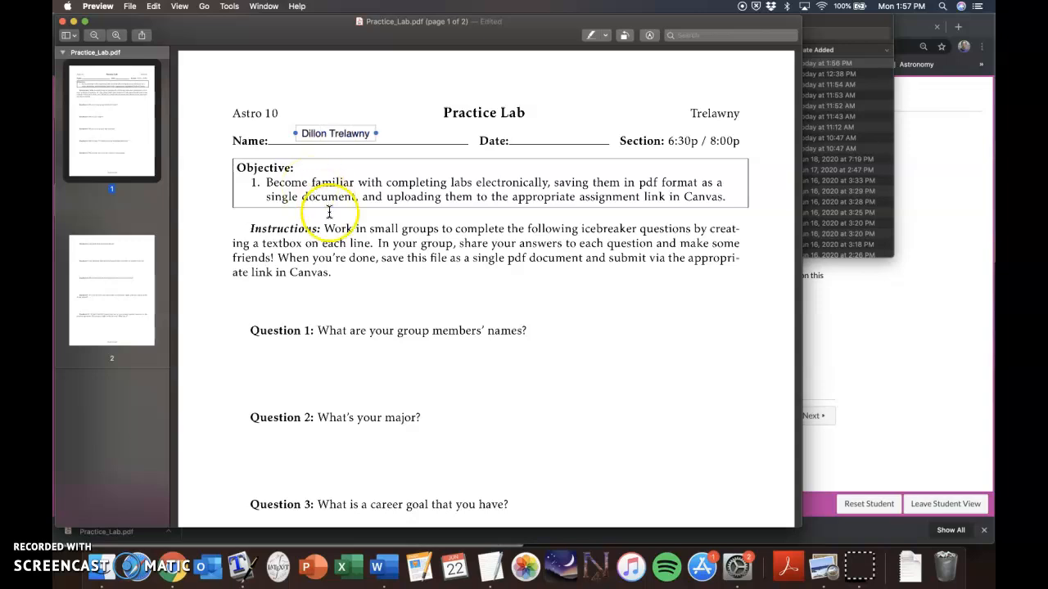
# Step: Add a text annotation on the Date line and enter 6/22/20 as the date
pyautogui.click(532, 137)
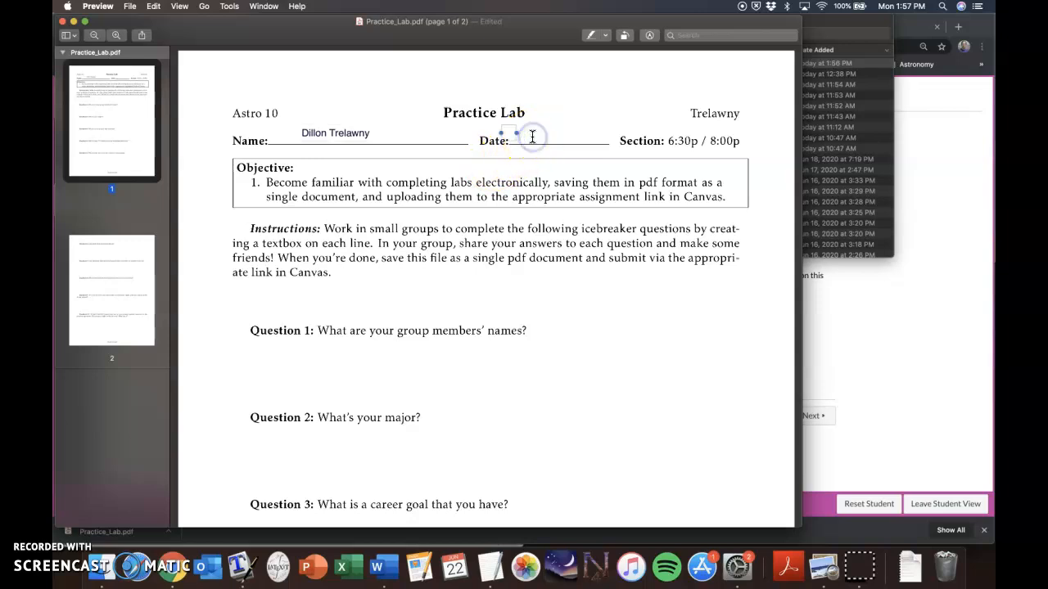
pyautogui.click(525, 163)
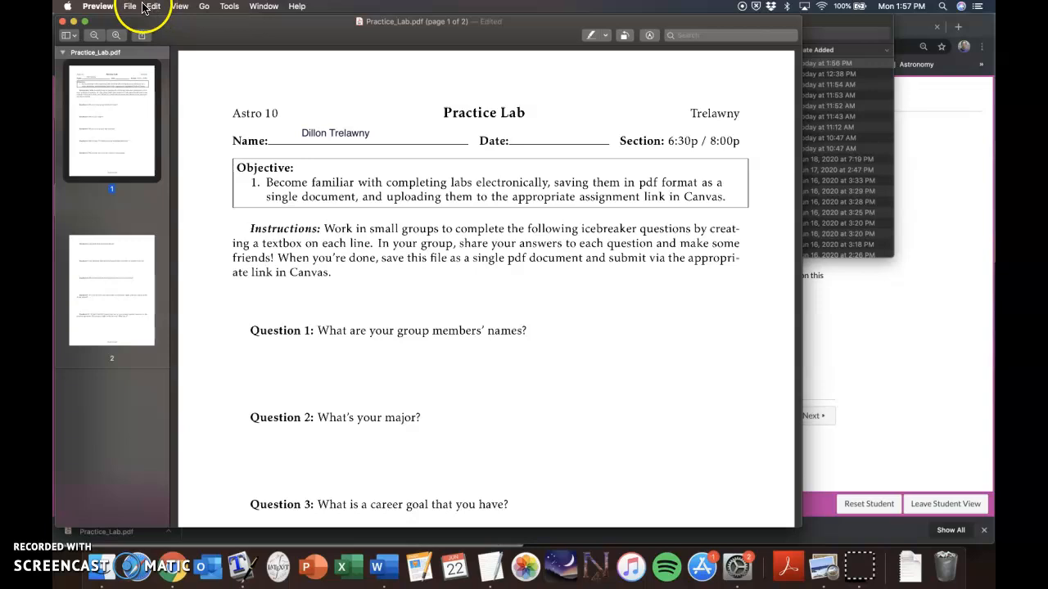
pyautogui.click(204, 6)
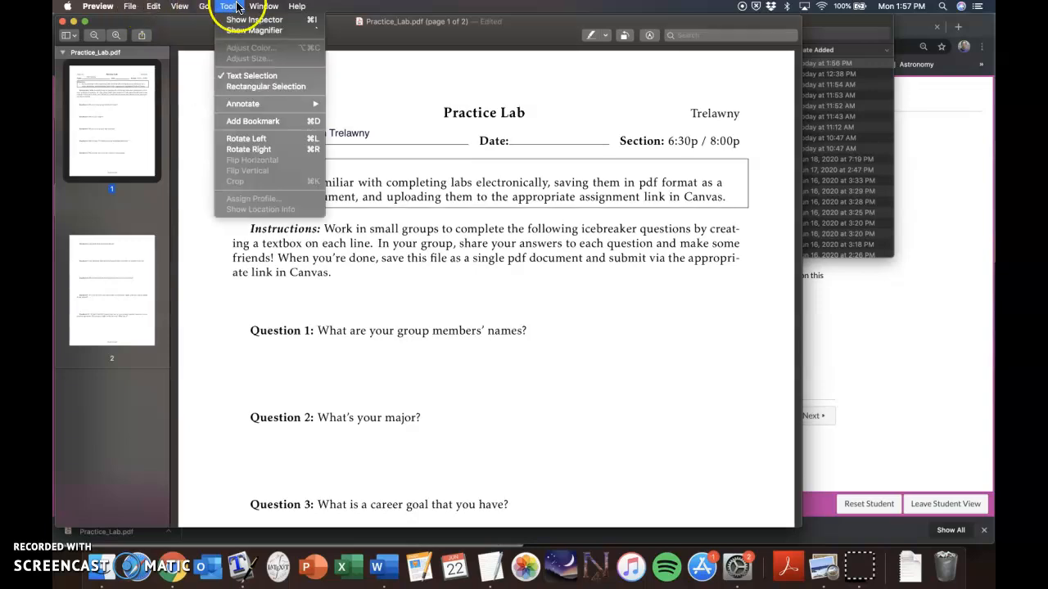
pyautogui.moveTo(250, 105)
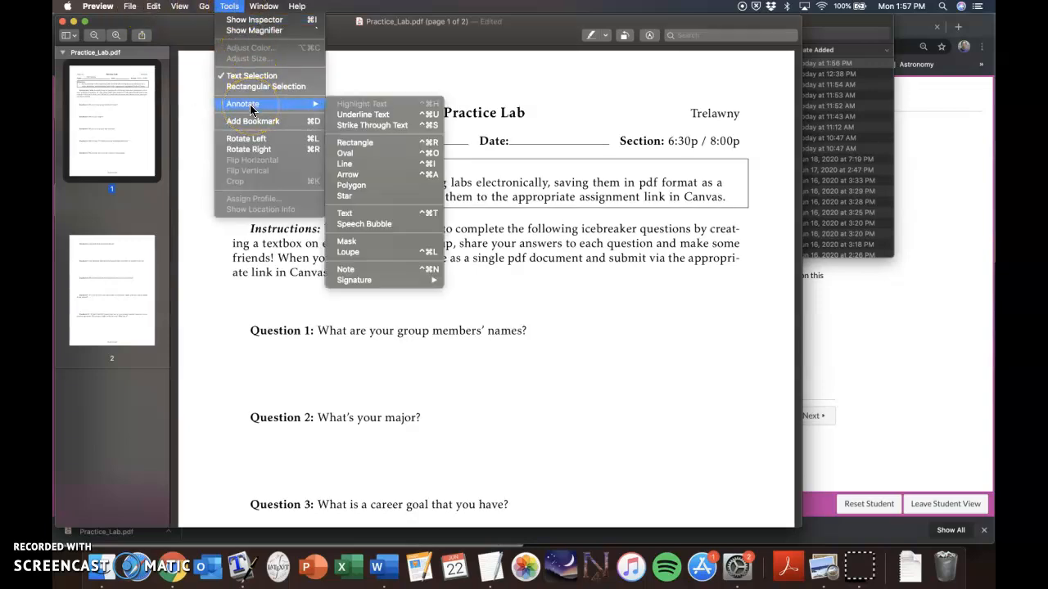
pyautogui.click(359, 214)
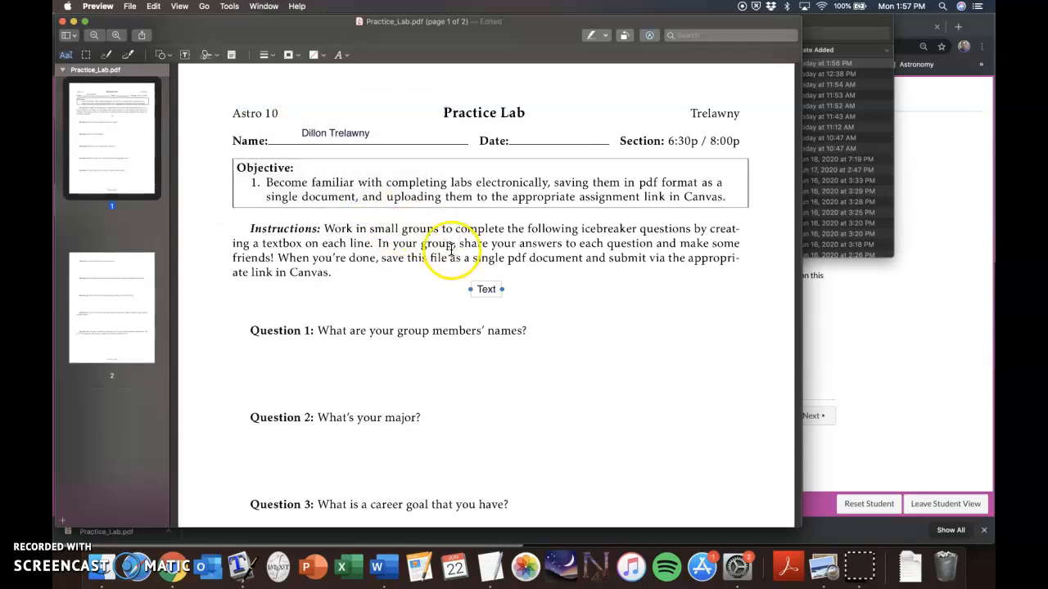
pyautogui.click(482, 282)
pyautogui.moveTo(482, 283)
pyautogui.mouseDown()
pyautogui.moveTo(529, 140)
pyautogui.moveTo(541, 132)
pyautogui.mouseUp()
pyautogui.doubleClick(543, 133)
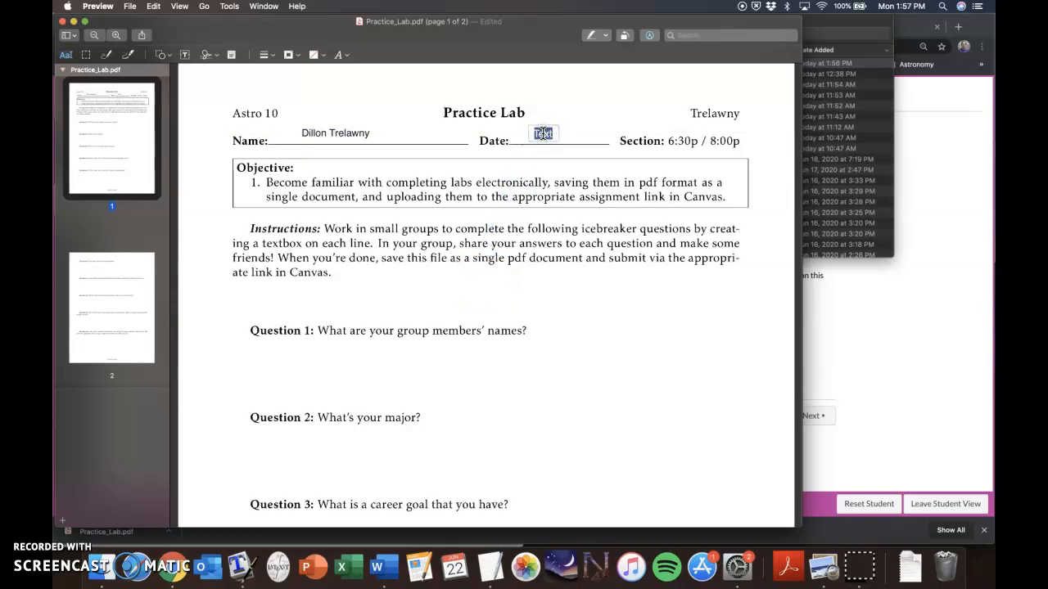
pyautogui.press('BackSpace')
pyautogui.click(539, 198)
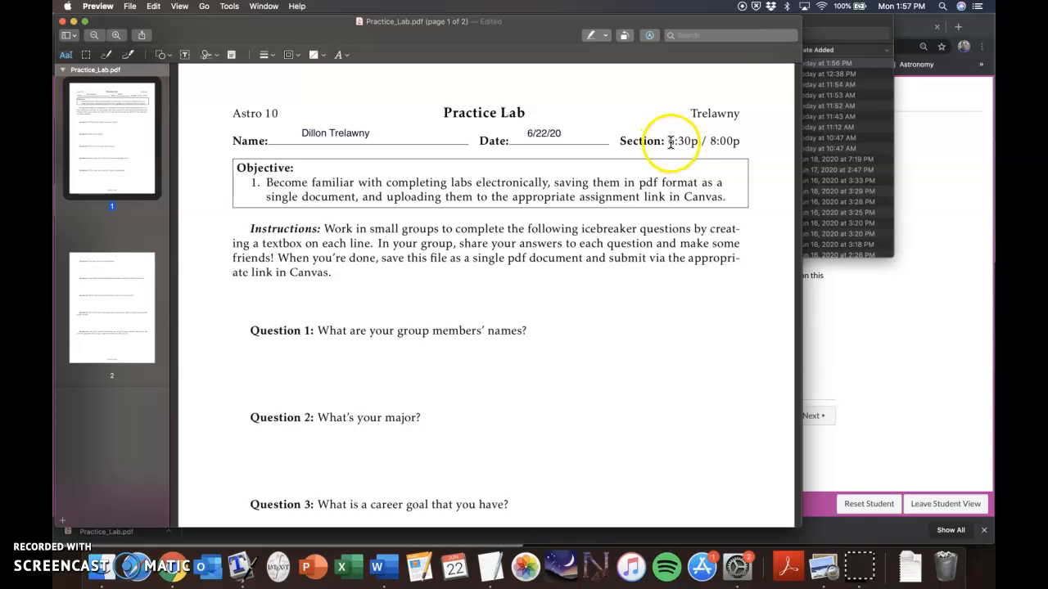
# Step: Circle the 6:30p section by hand with the Draw tool and return to text selection
pyautogui.click(128, 56)
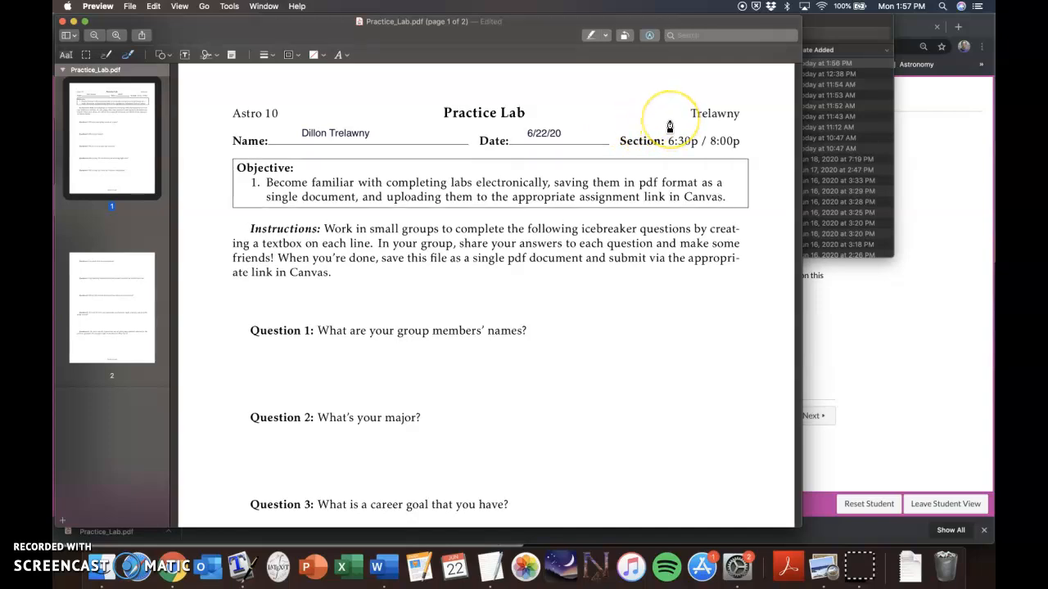
pyautogui.moveTo(669, 124)
pyautogui.mouseDown()
pyautogui.moveTo(694, 128)
pyautogui.moveTo(698, 154)
pyautogui.moveTo(668, 159)
pyautogui.moveTo(663, 132)
pyautogui.moveTo(675, 123)
pyautogui.mouseUp()
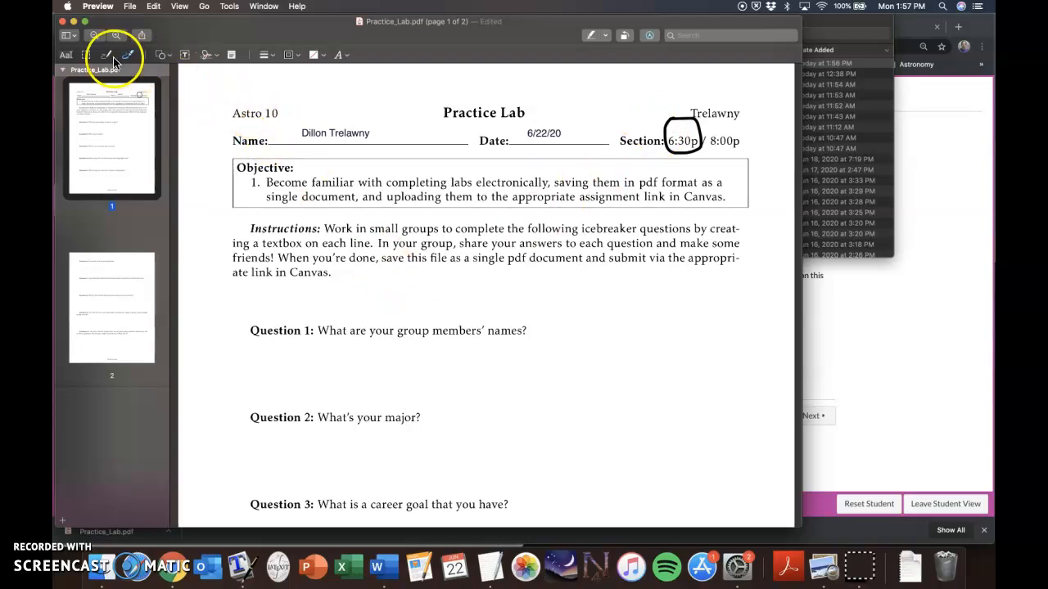
pyautogui.click(66, 56)
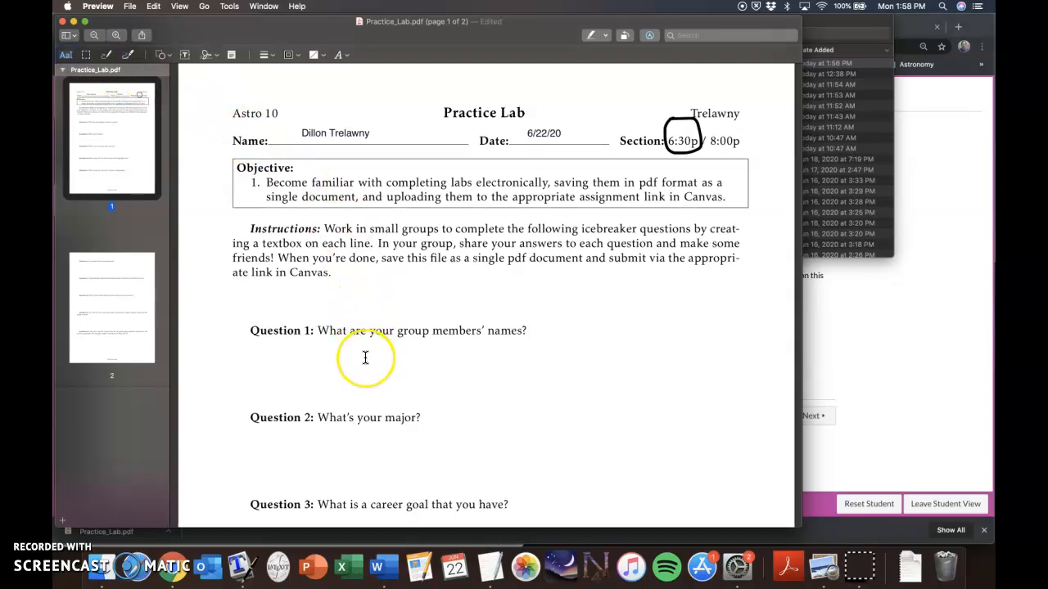
# Step: Add a text annotation below Question 1 and widen its box to fit a longer answer
pyautogui.scroll(-3, 367, 358)
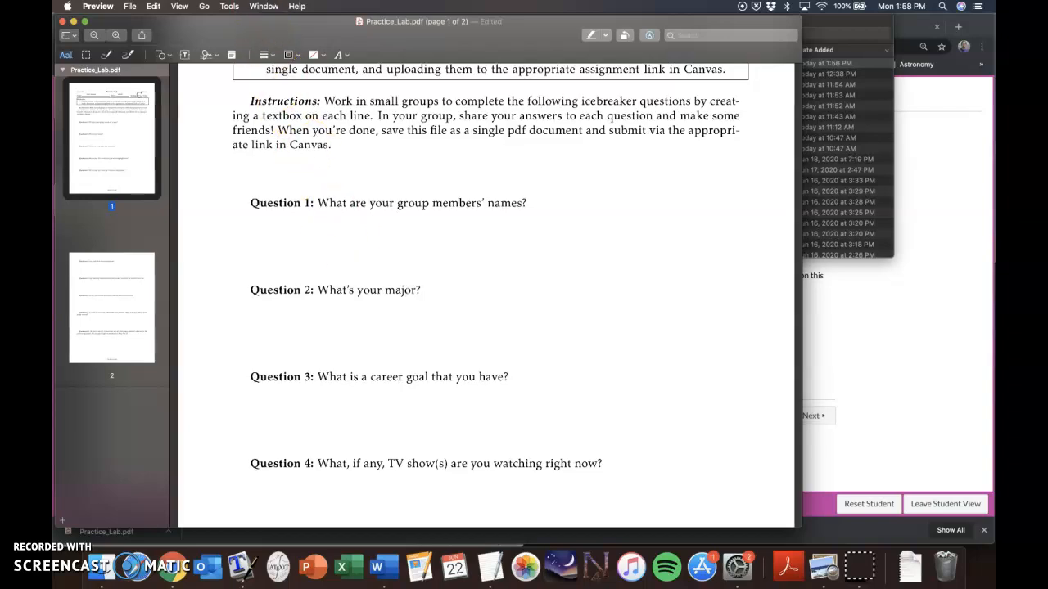
pyautogui.click(230, 6)
pyautogui.moveTo(267, 102)
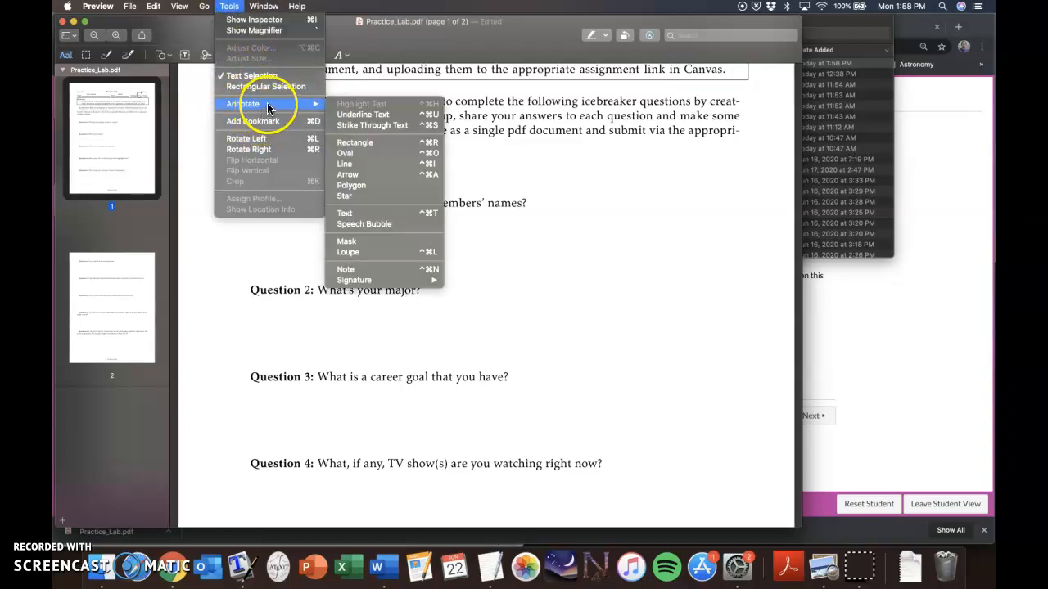
pyautogui.click(346, 214)
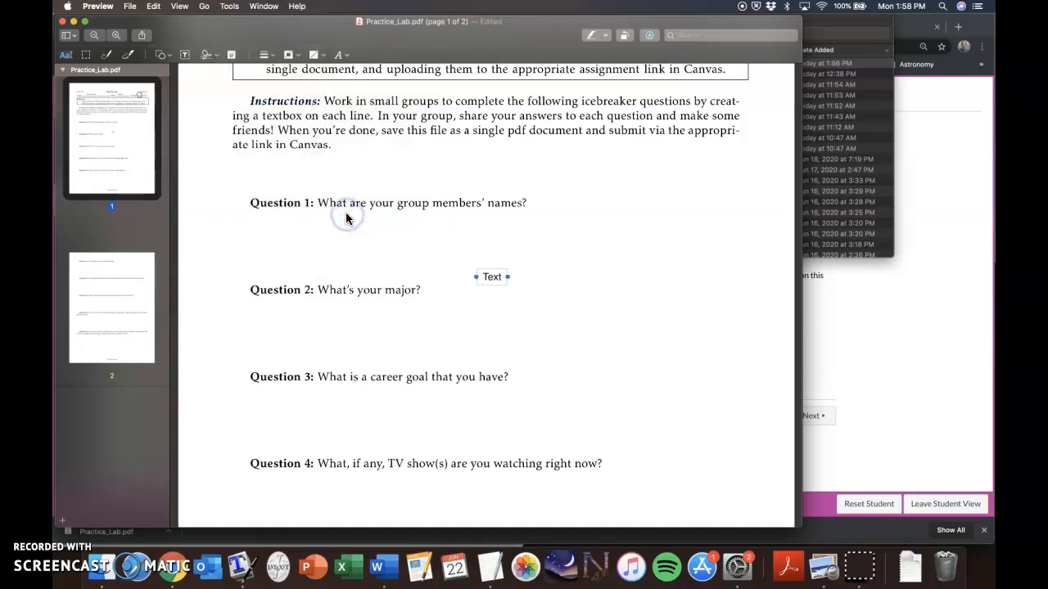
pyautogui.click(475, 275)
pyautogui.moveTo(474, 276); pyautogui.dragTo(347, 218)
pyautogui.click(360, 281)
# Step: Answer Question 1 with the three lines "Me, Myself, and I", "Also me" and "and again me too.", and move the box clear of the question
pyautogui.doubleClick(391, 225)
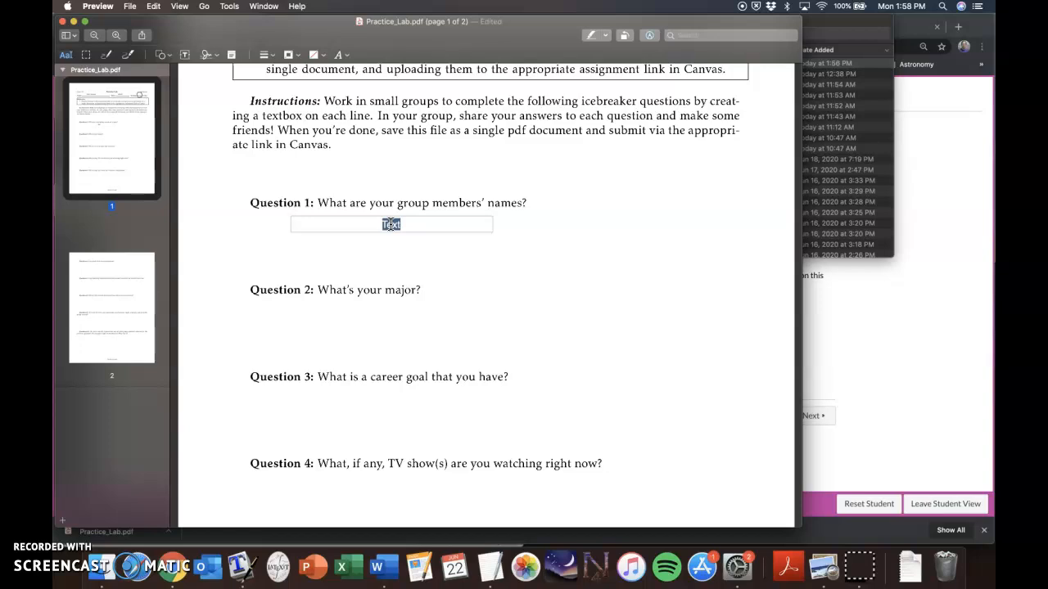
pyautogui.press('BackSpace')
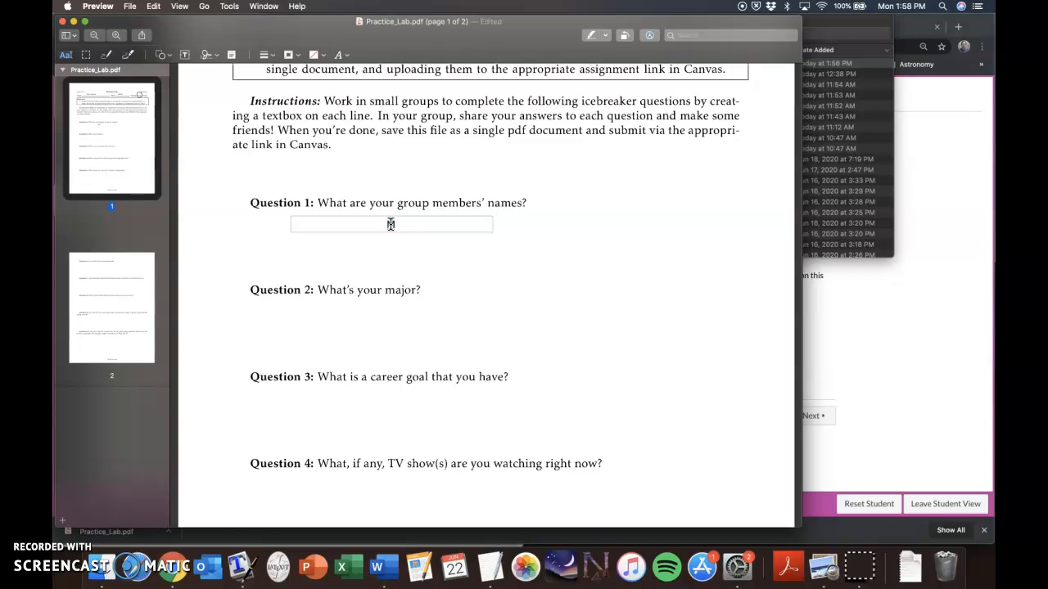
pyautogui.write('Me, Myself, and I')
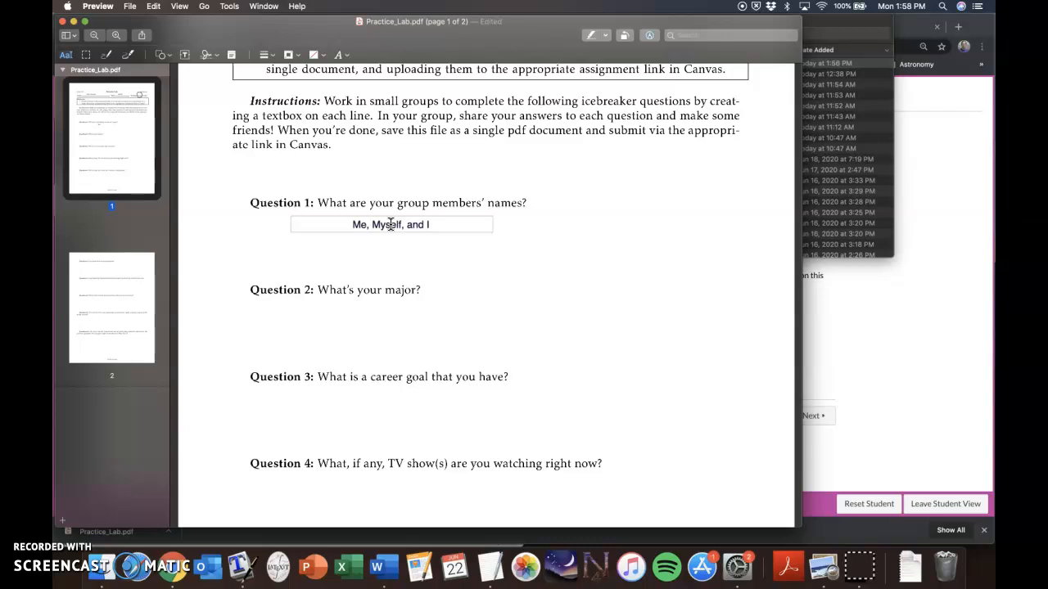
pyautogui.press('Return')
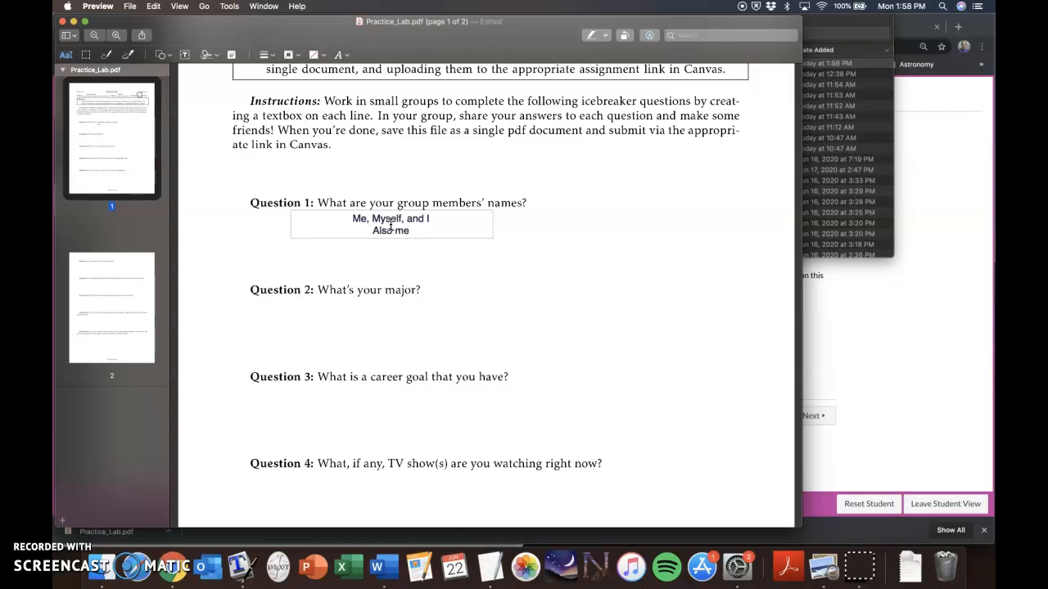
pyautogui.press('Return')
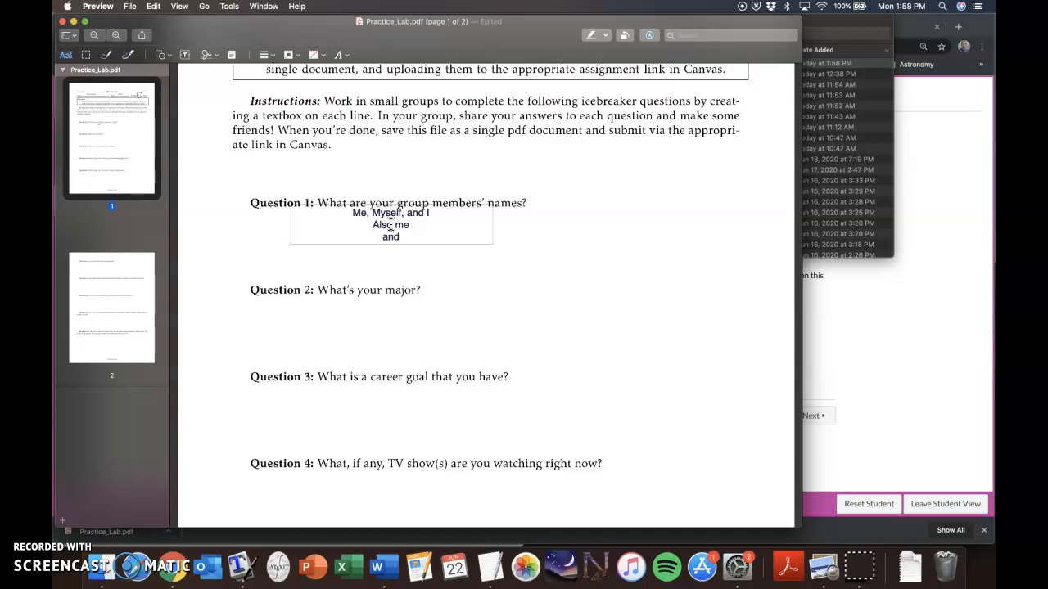
pyautogui.write('and again me too.')
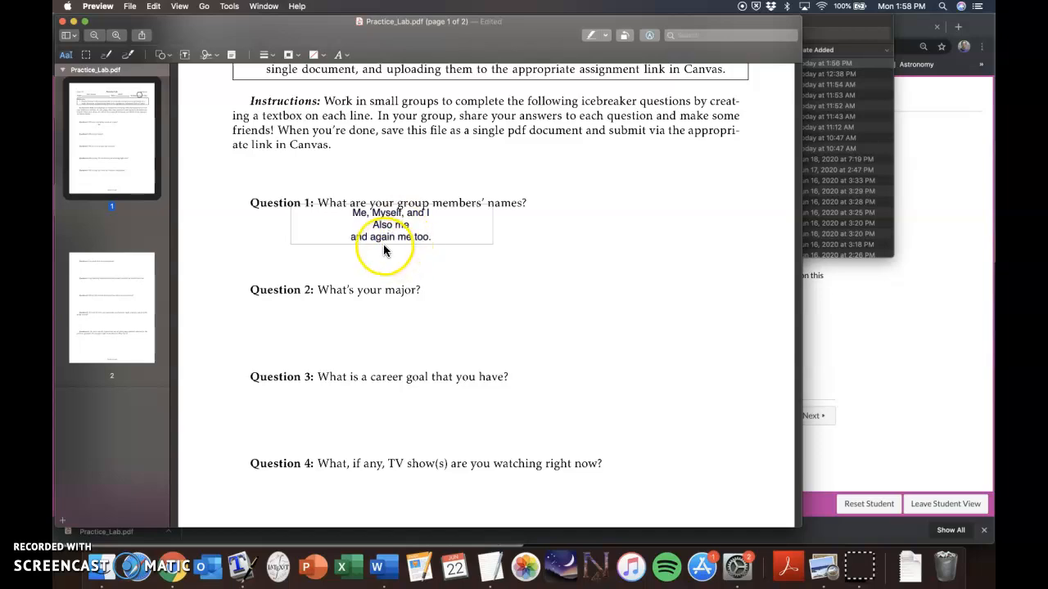
pyautogui.moveTo(386, 238); pyautogui.dragTo(450, 260)
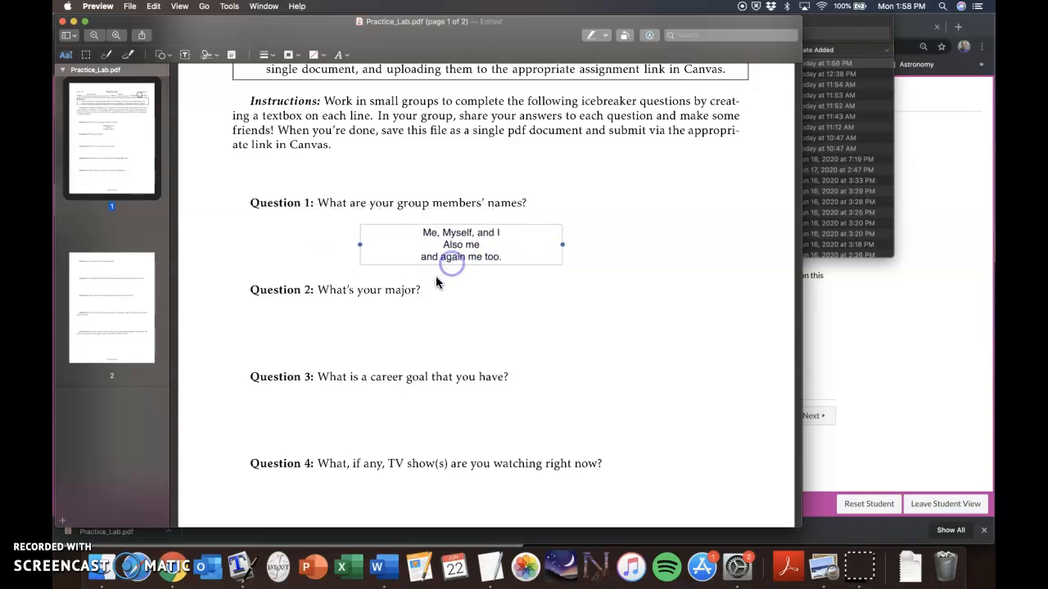
pyautogui.click(454, 319)
# Step: Export the annotated lab as a PDF to the Desktop, naming it with the student's surname followed by _Practice_Lab
pyautogui.scroll(-4, 453, 321)
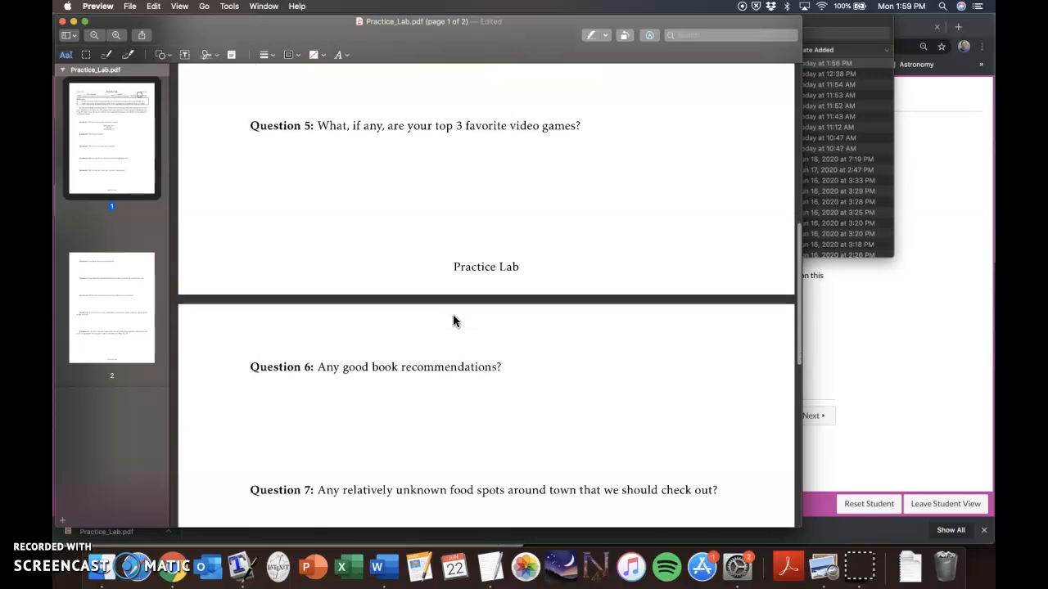
pyautogui.scroll(10, 452, 321)
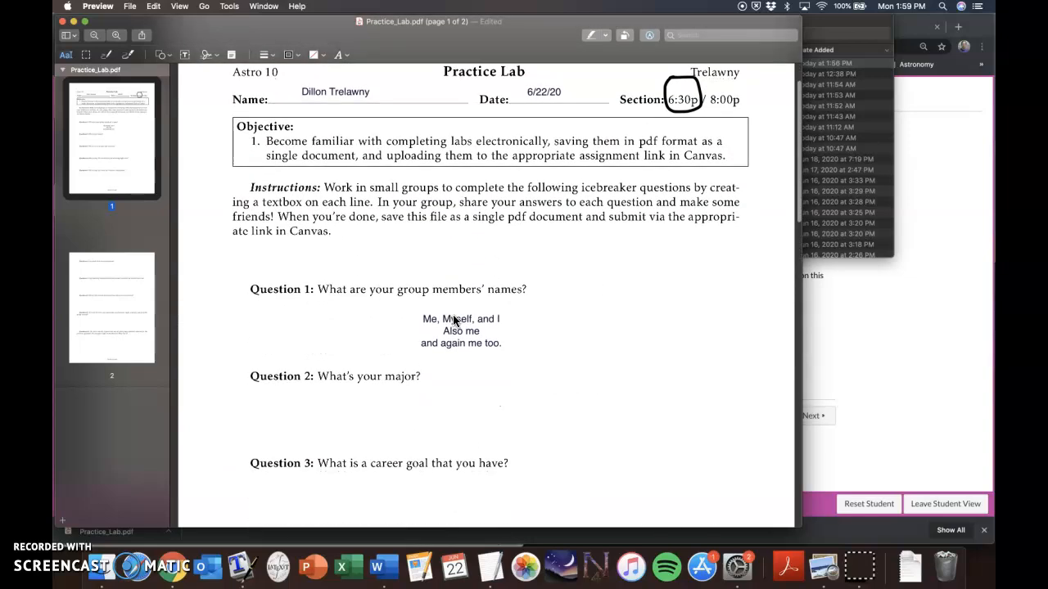
pyautogui.click(129, 6)
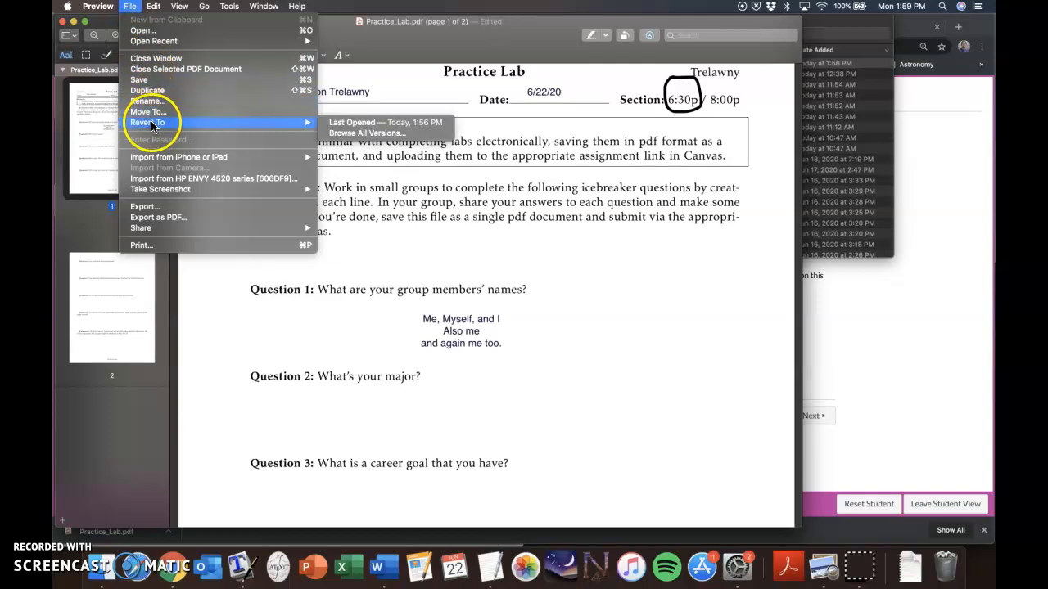
pyautogui.click(158, 218)
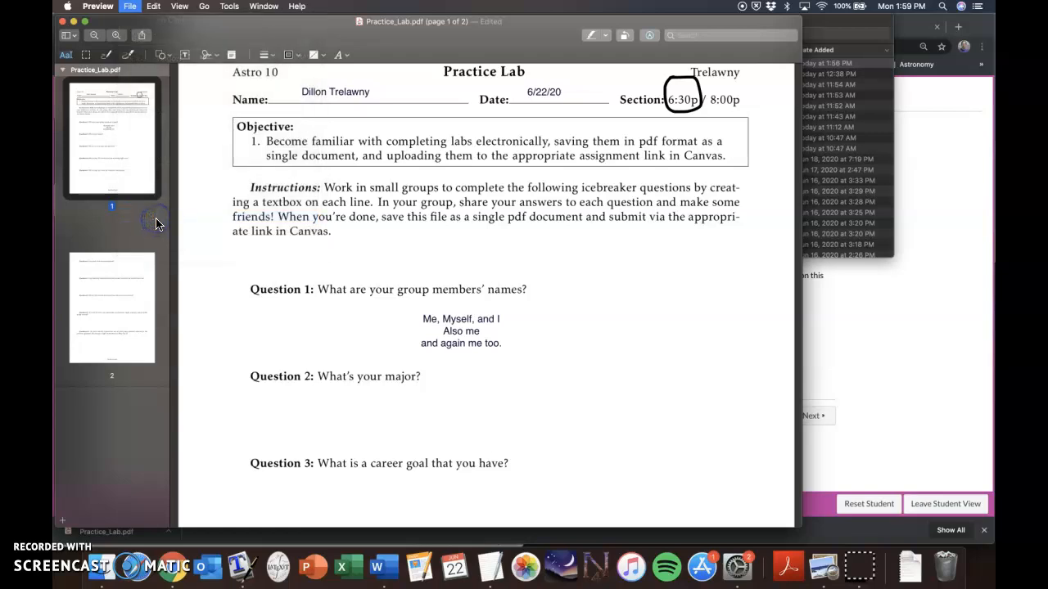
pyautogui.click(242, 220)
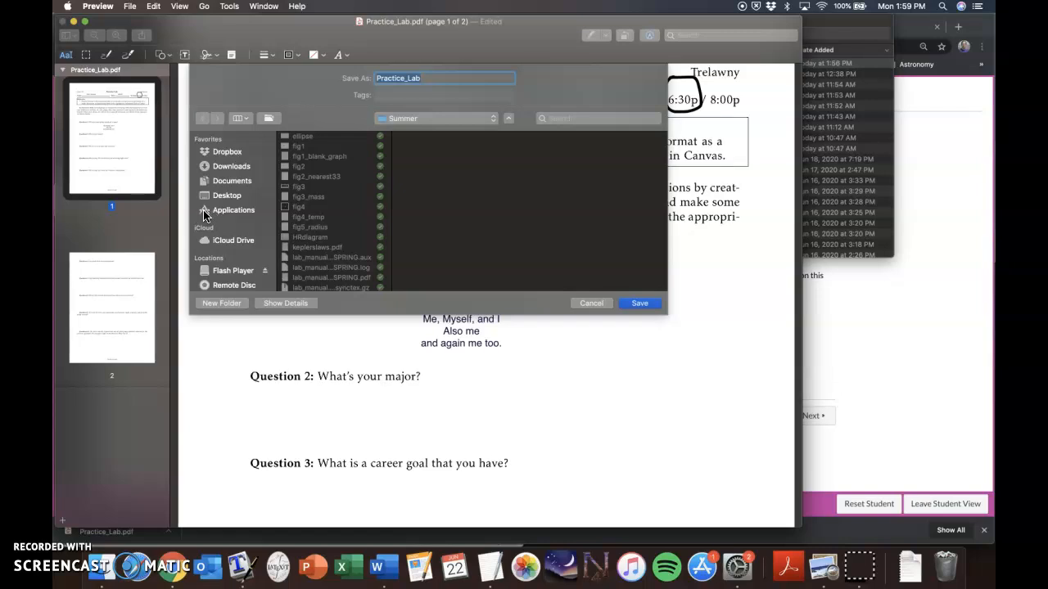
pyautogui.click(226, 154)
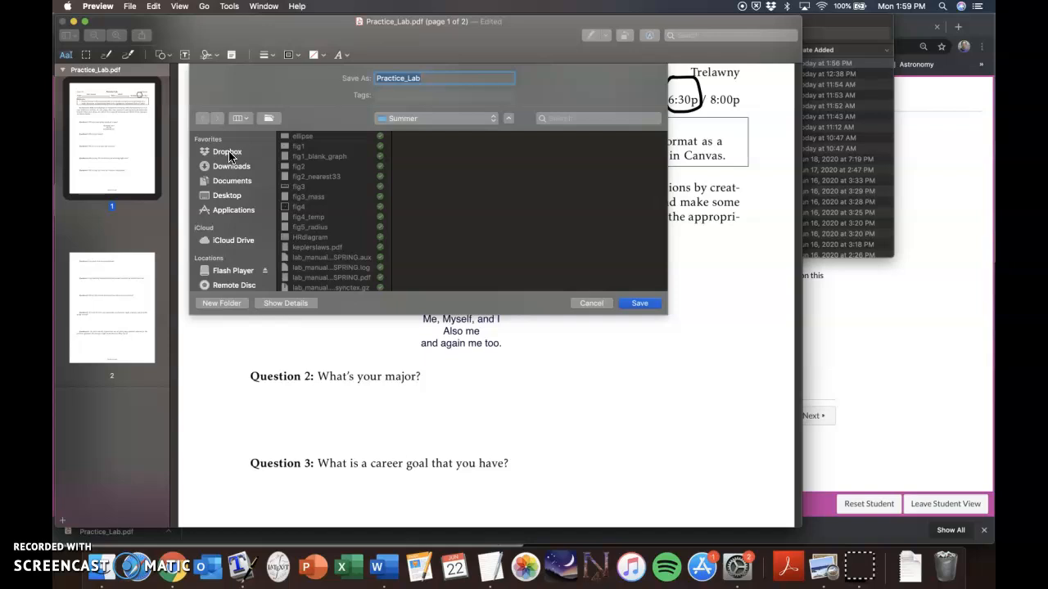
pyautogui.click(227, 195)
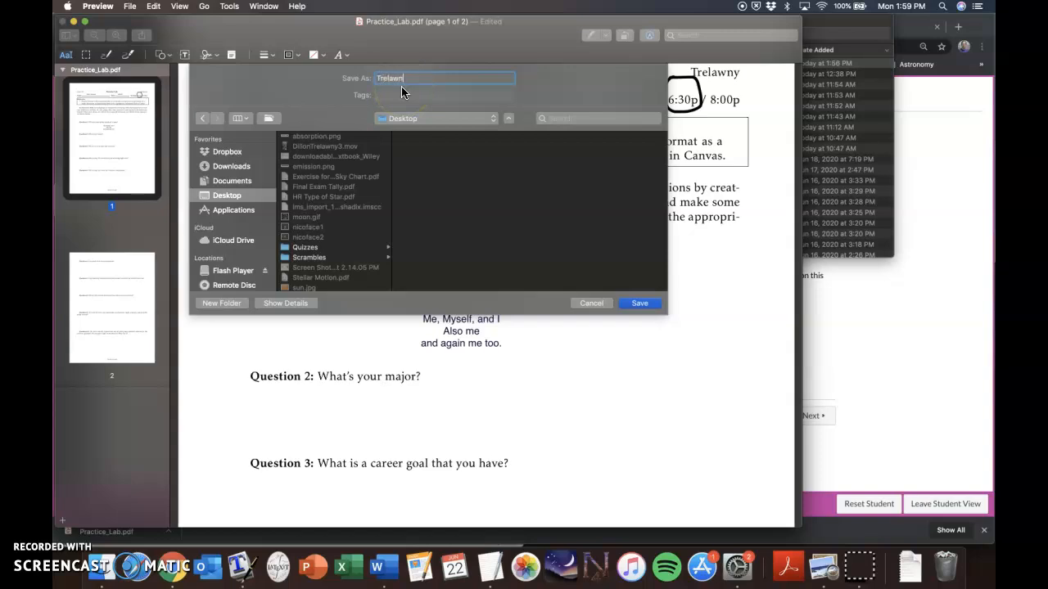
pyautogui.write('Trelawny_Practice_Lab')
pyautogui.press('Return')
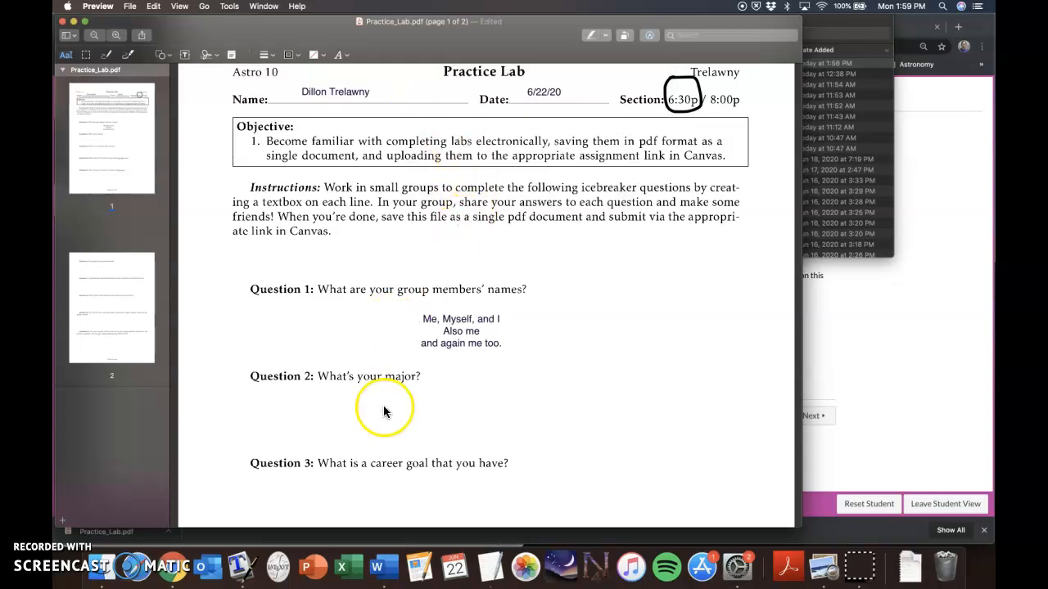
# Step: Switch to the Downloads folder in Finder and open Practice_Lab.pdf with Microsoft Word
pyautogui.click(836, 231)
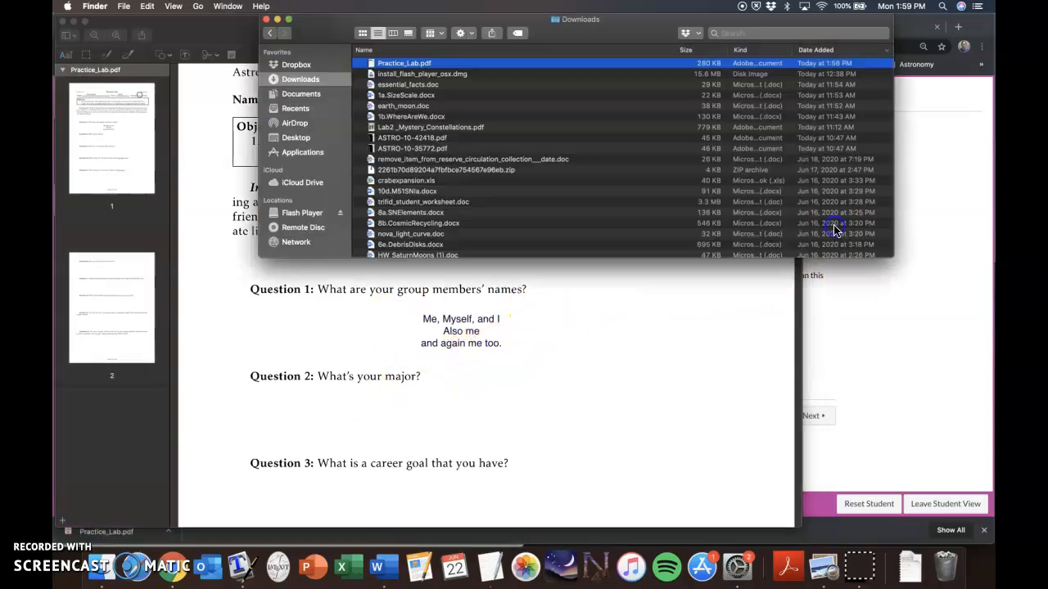
pyautogui.rightClick(395, 65)
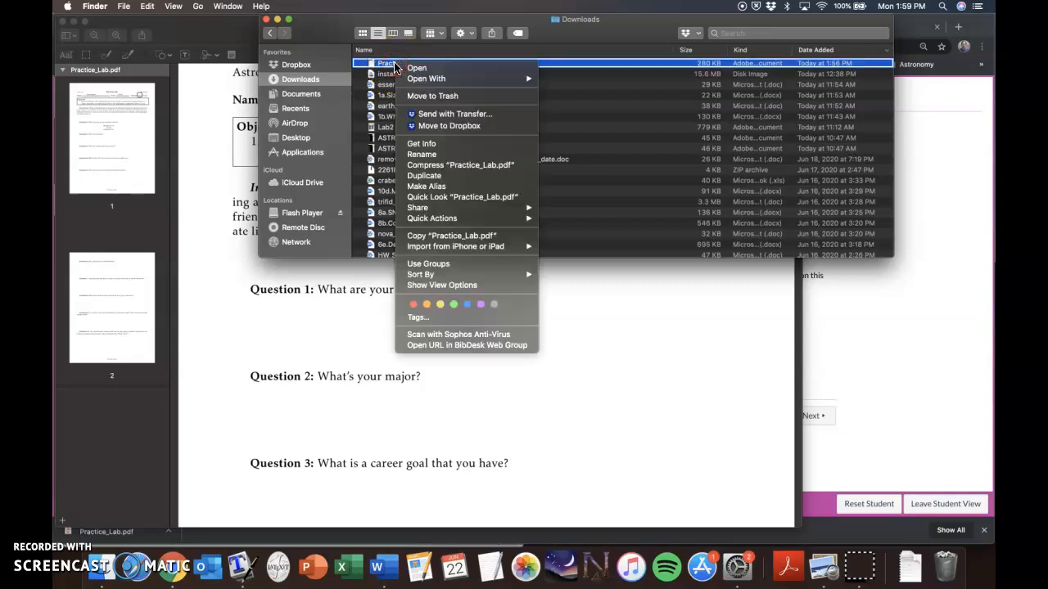
pyautogui.moveTo(424, 76)
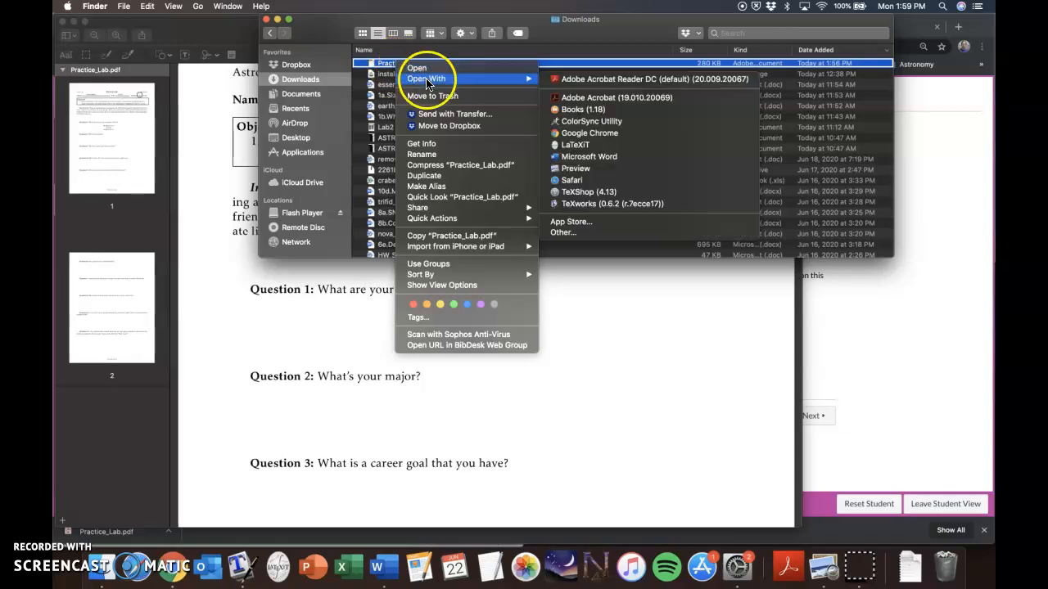
pyautogui.click(588, 157)
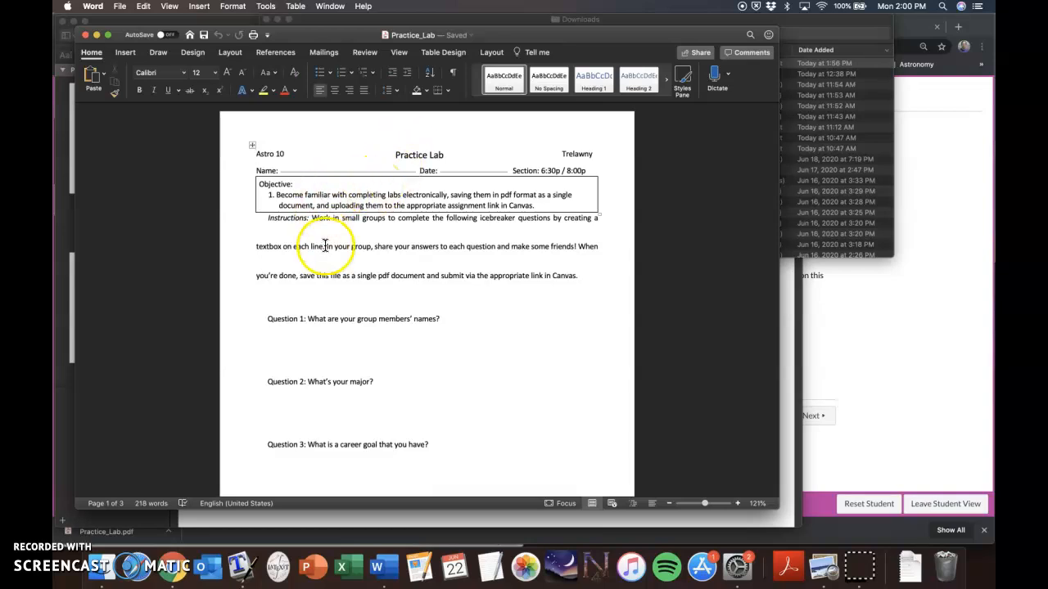
# Step: Draw a text box about 2.1 by 0.3 inches on the Name line and enter the student's full name
pyautogui.scroll(-3, 325, 248)
pyautogui.scroll(3, 325, 253)
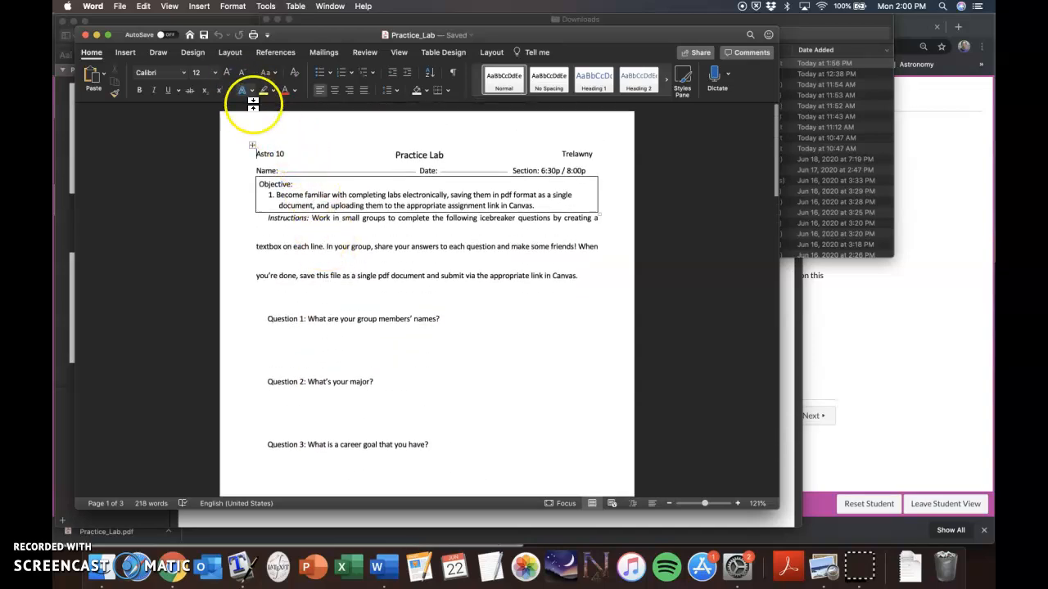
pyautogui.click(126, 52)
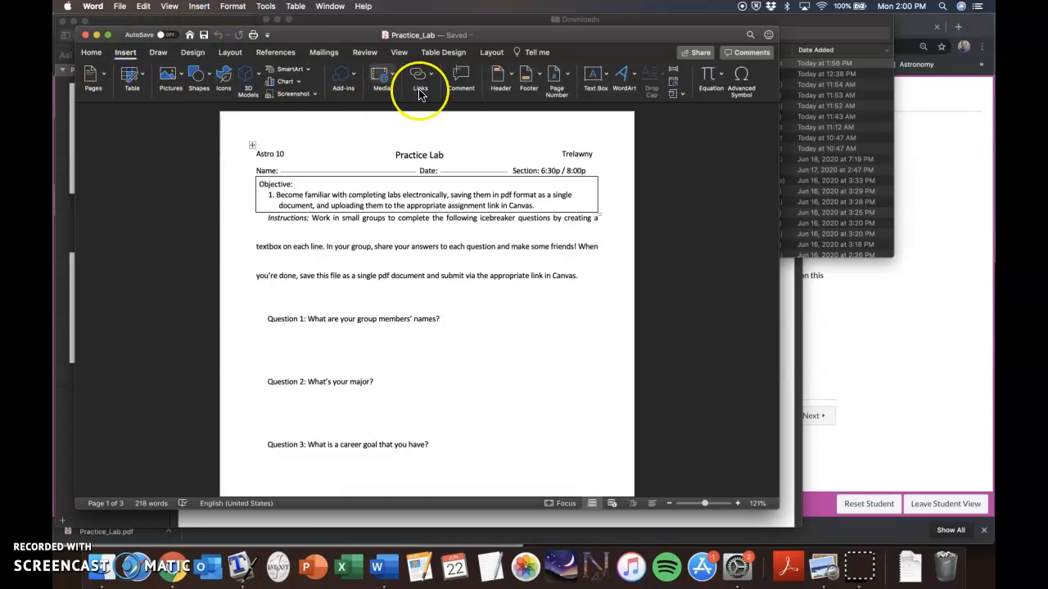
pyautogui.click(595, 77)
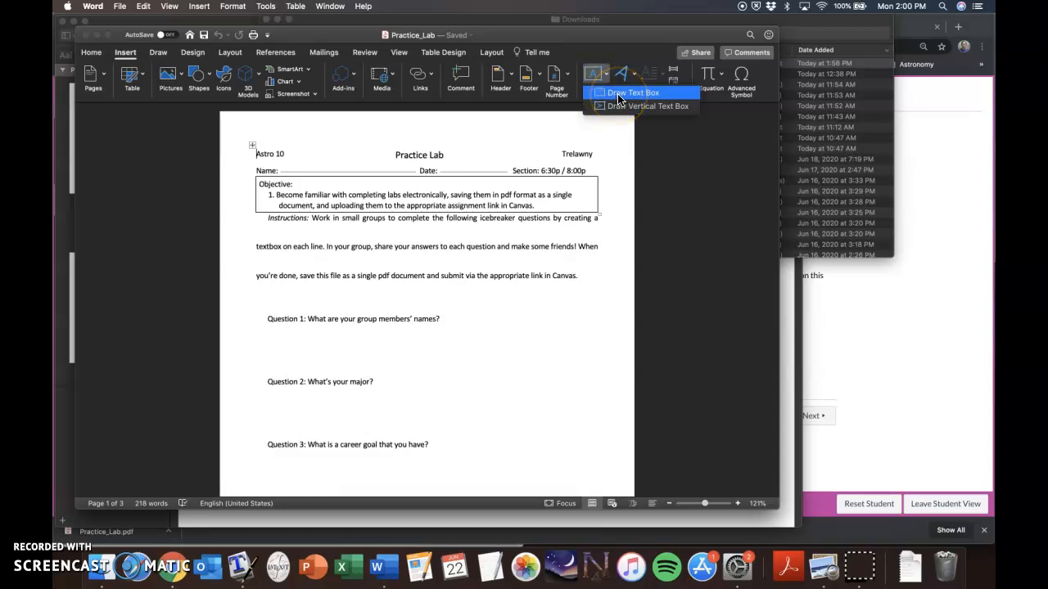
pyautogui.click(618, 95)
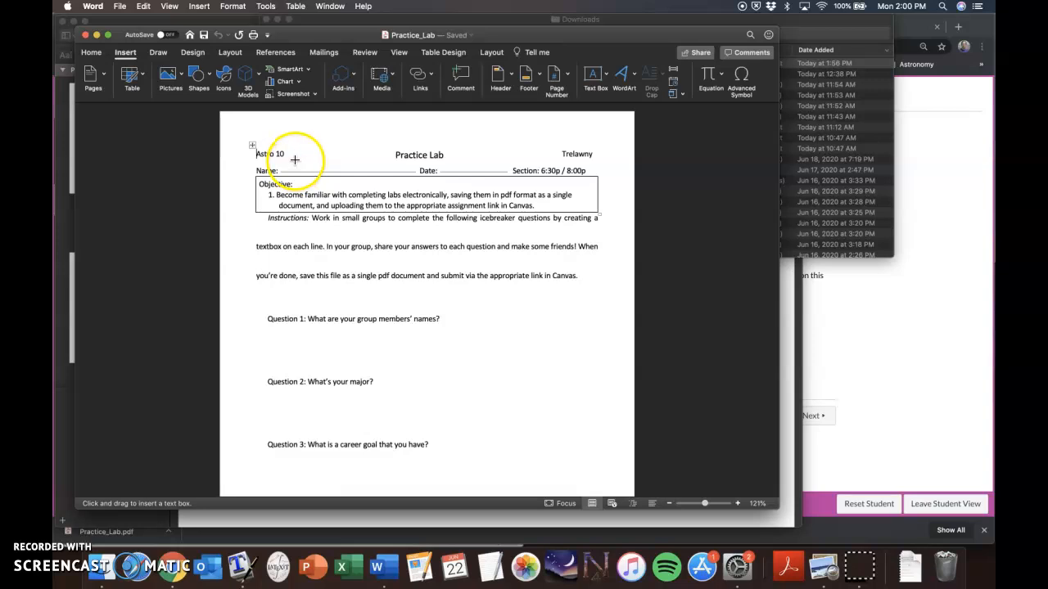
pyautogui.moveTo(296, 161); pyautogui.dragTo(396, 175)
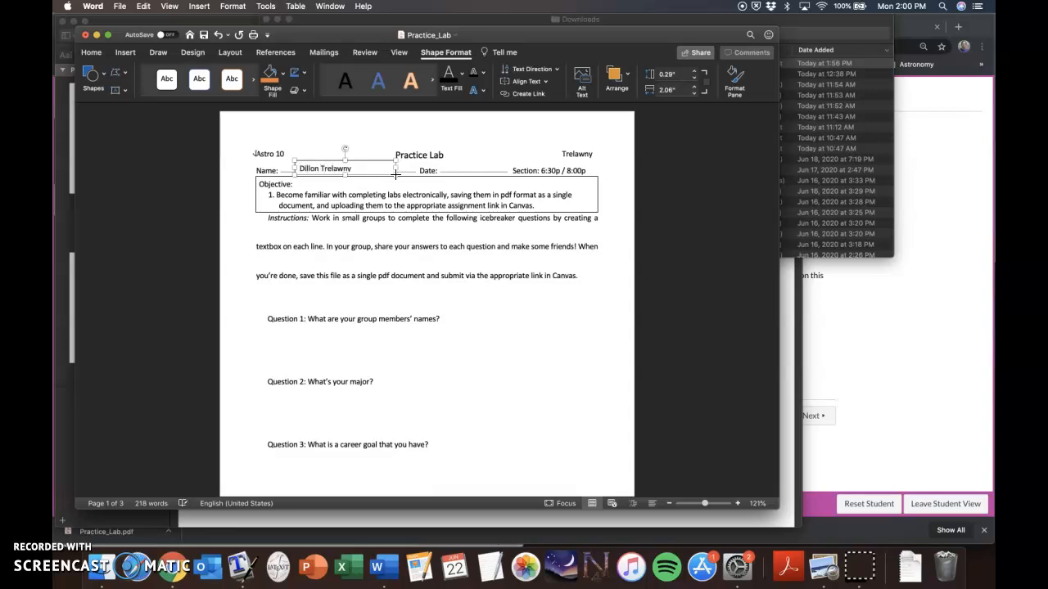
pyautogui.click(454, 238)
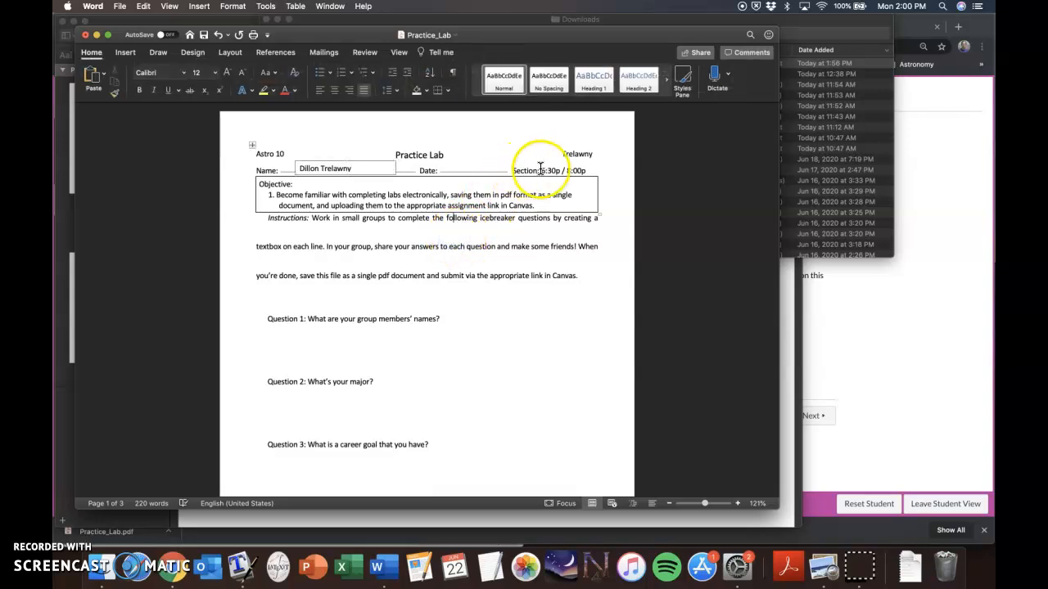
# Step: Circle the 6:30p section by hand with the black pen
pyautogui.click(158, 52)
pyautogui.click(90, 78)
pyautogui.click(162, 78)
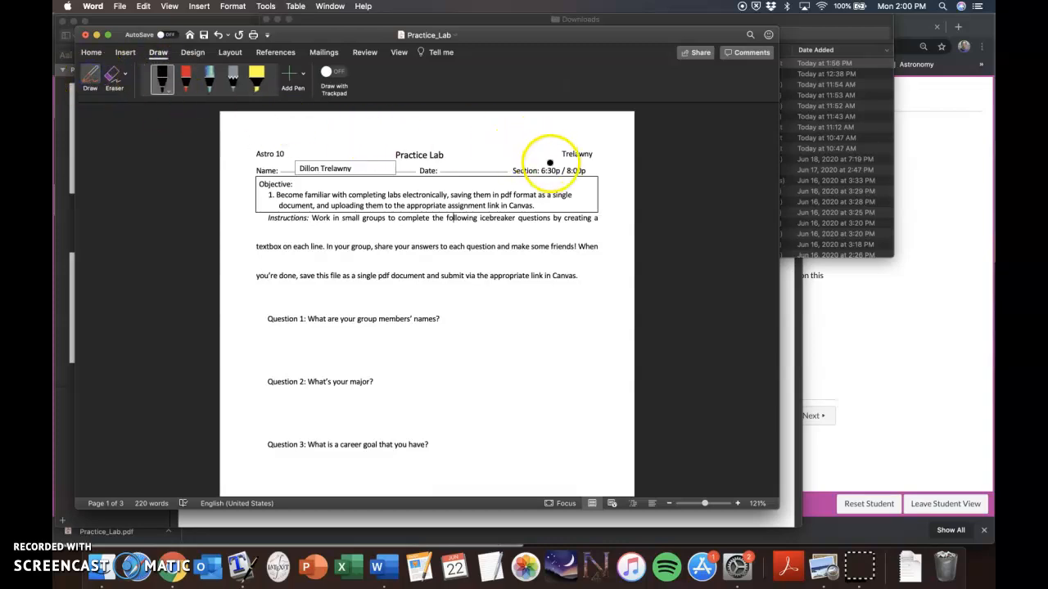
pyautogui.moveTo(540, 162)
pyautogui.mouseDown()
pyautogui.moveTo(555, 178)
pyautogui.moveTo(562, 165)
pyautogui.moveTo(540, 162)
pyautogui.mouseUp()
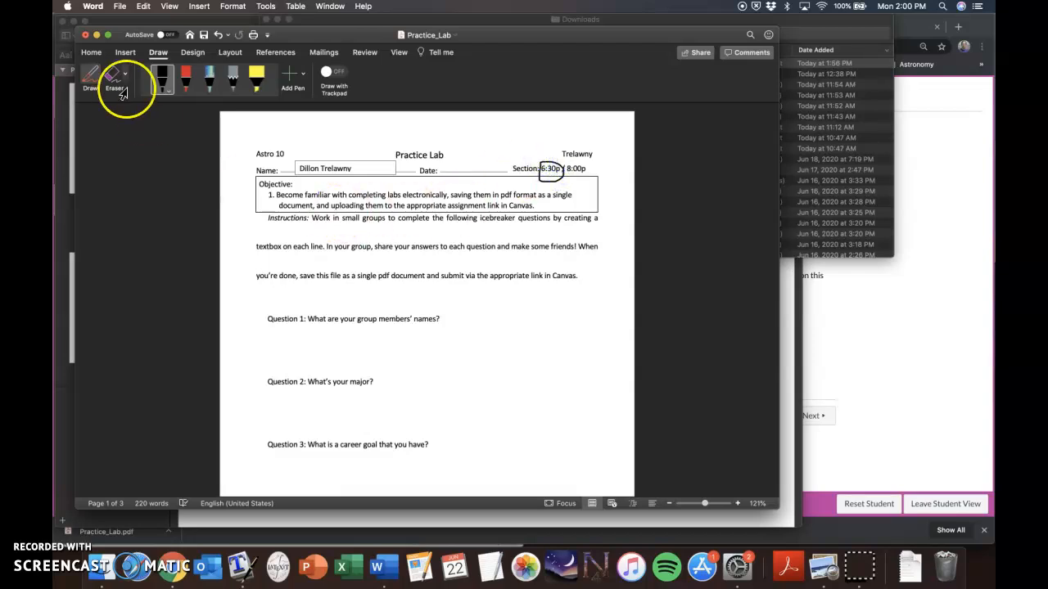
# Step: Draw a text box about 4.8 by 0.9 inches below Question 1 and enter "Me, myself, and I"
pyautogui.click(124, 53)
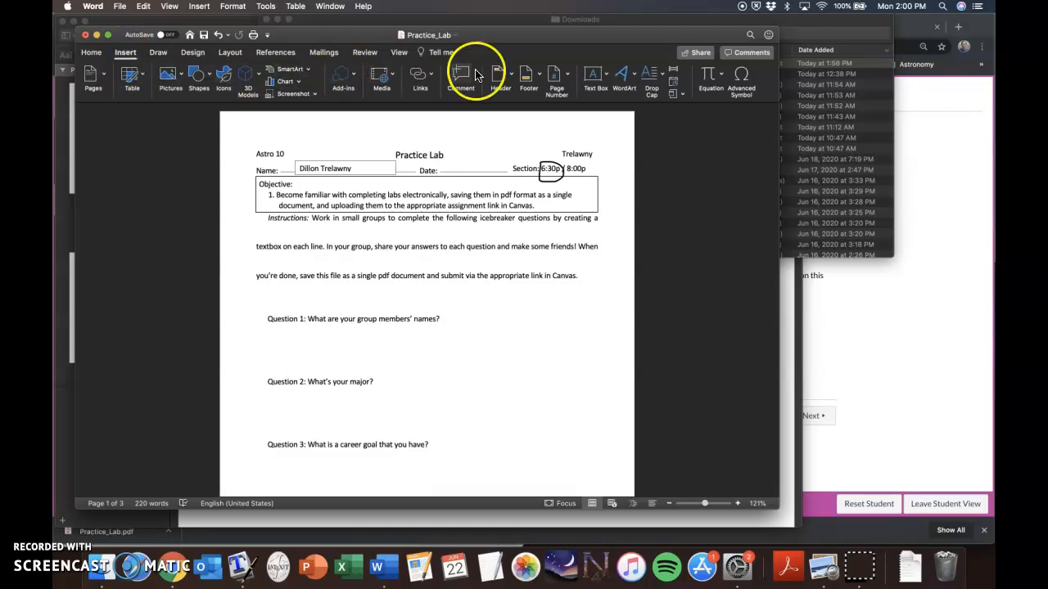
pyautogui.click(593, 76)
pyautogui.click(616, 91)
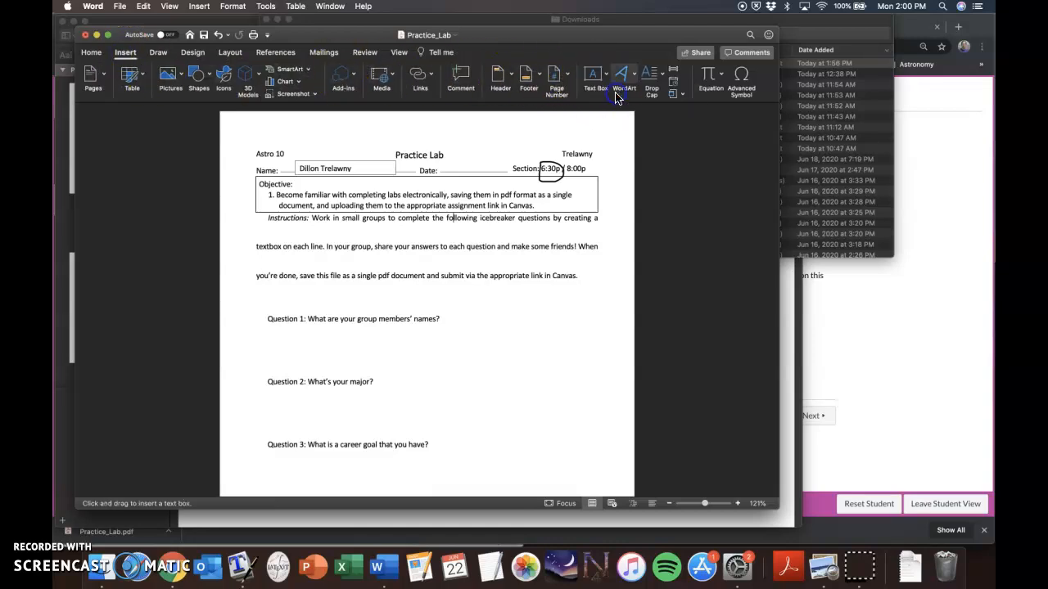
pyautogui.moveTo(322, 332)
pyautogui.mouseDown()
pyautogui.moveTo(463, 371)
pyautogui.moveTo(558, 374)
pyautogui.mouseUp()
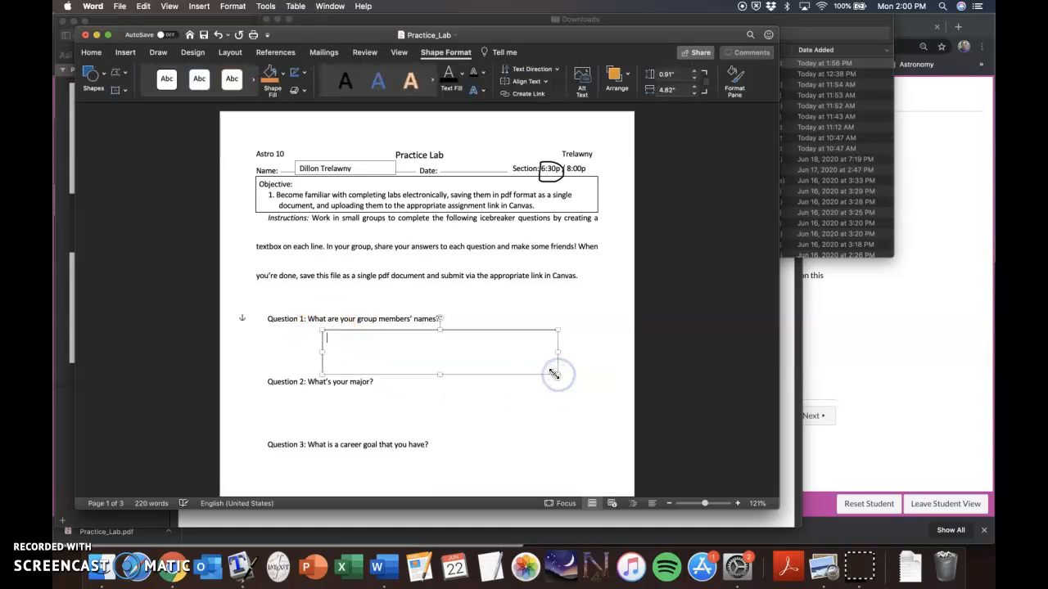
pyautogui.click(435, 343)
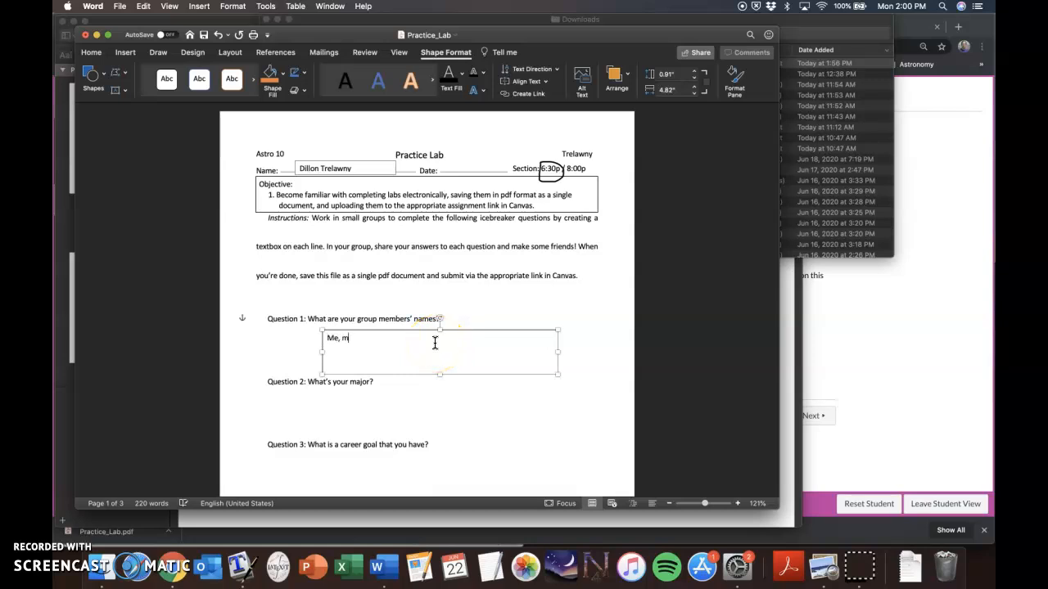
pyautogui.write('Me, myself, and I')
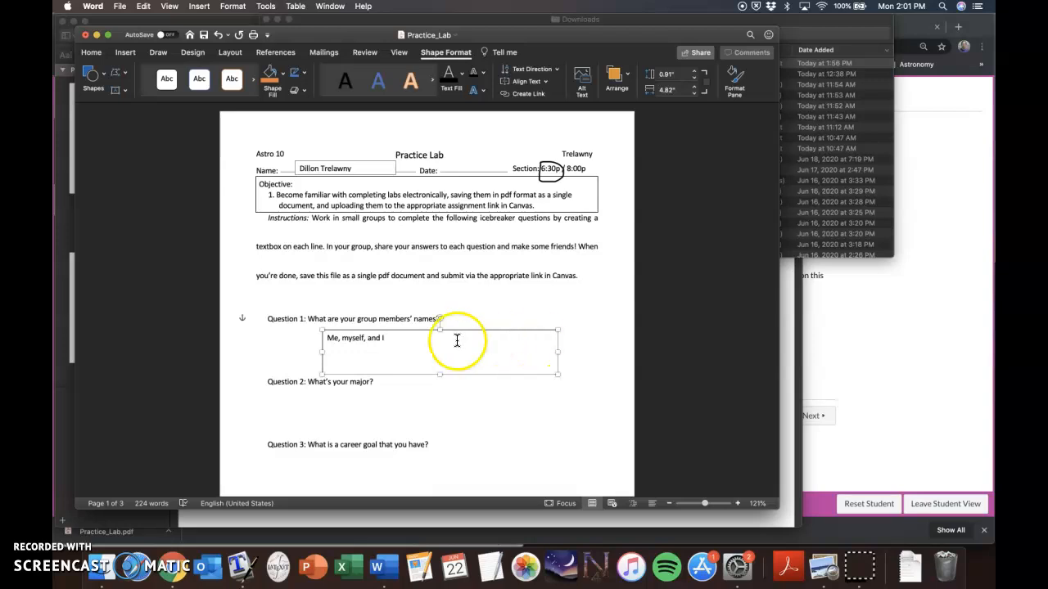
pyautogui.click(303, 353)
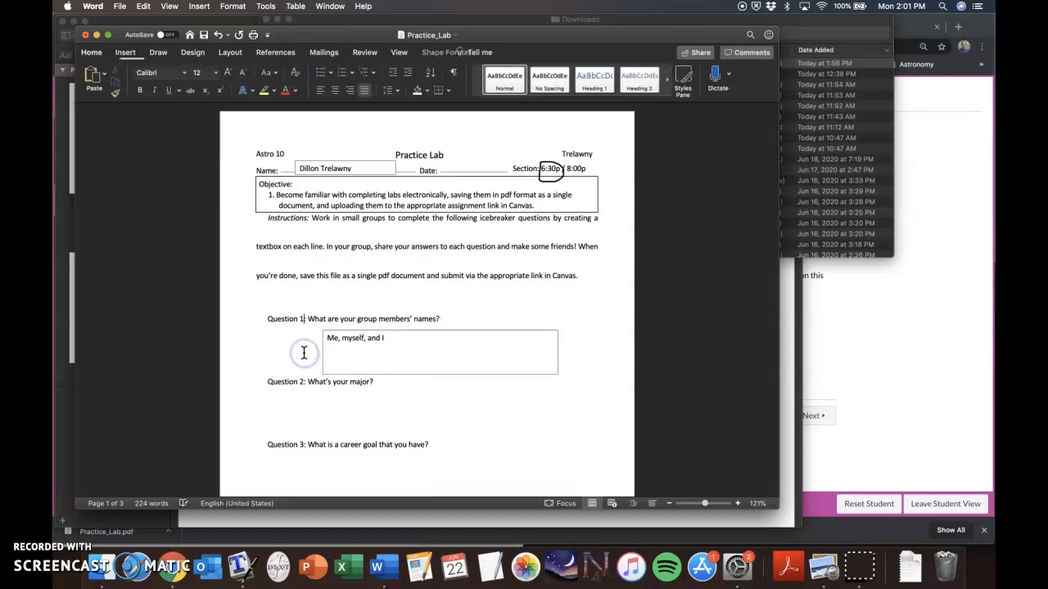
# Step: Set up saving a copy to the Desktop in PDF format, named with the student's surname followed by _Practice_Lab
pyautogui.scroll(-4, 303, 353)
pyautogui.scroll(-2, 304, 353)
pyautogui.scroll(5, 304, 353)
pyautogui.click(120, 6)
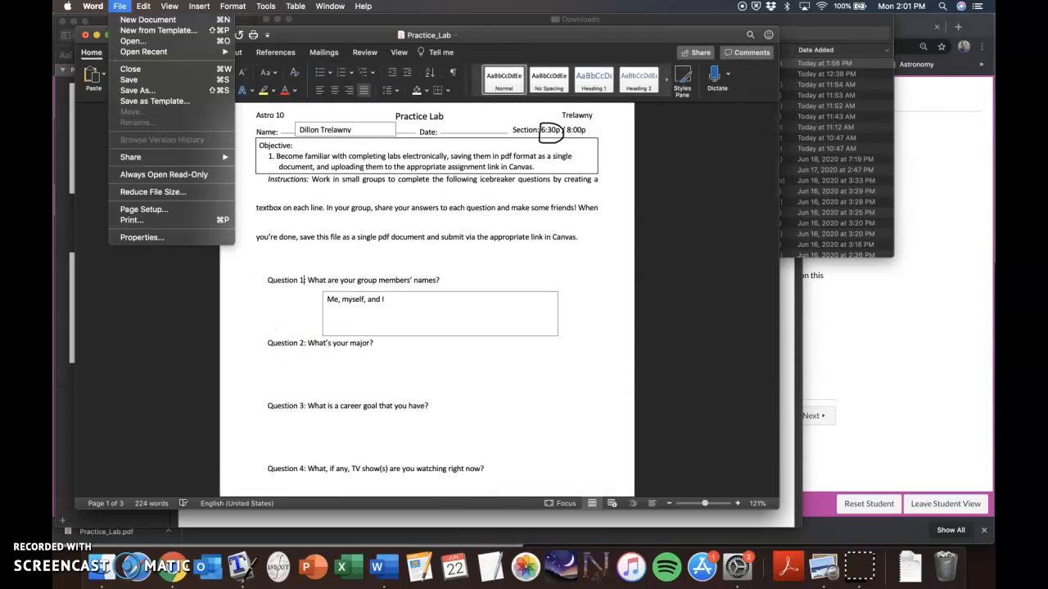
pyautogui.click(141, 92)
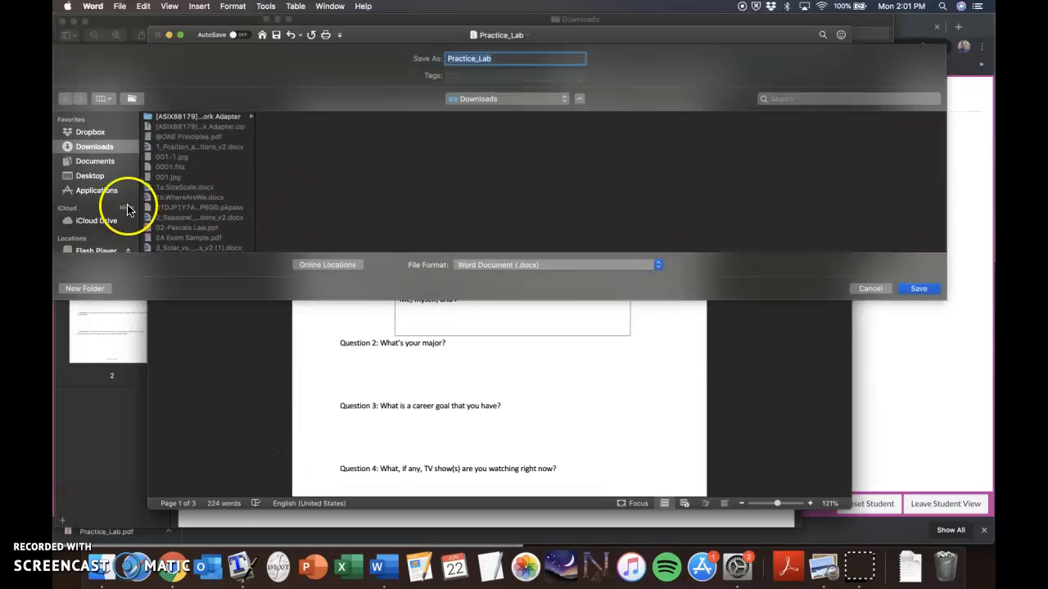
pyautogui.click(90, 175)
pyautogui.click(456, 59)
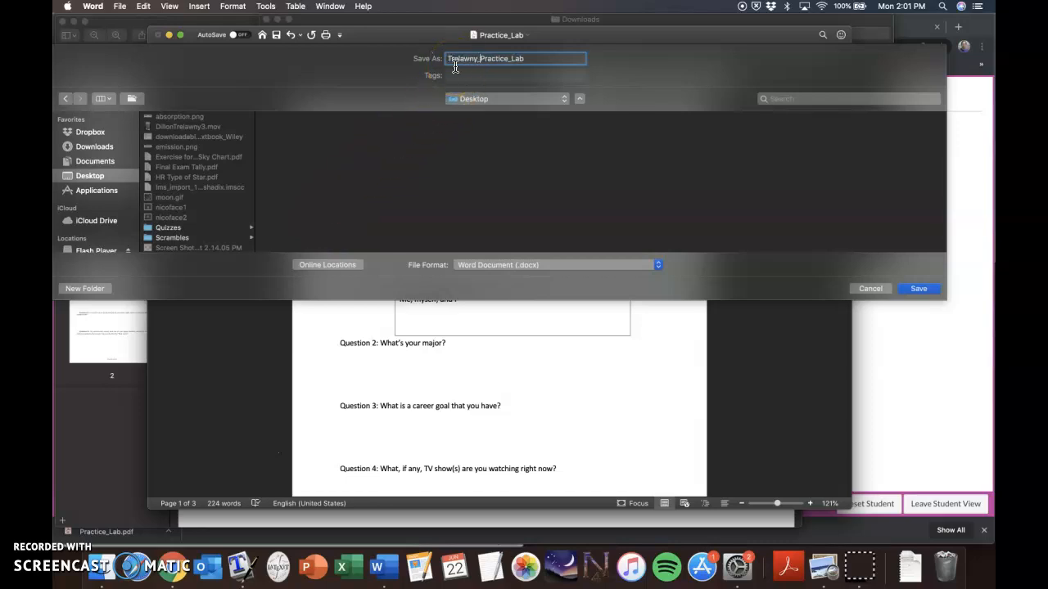
pyautogui.click(527, 268)
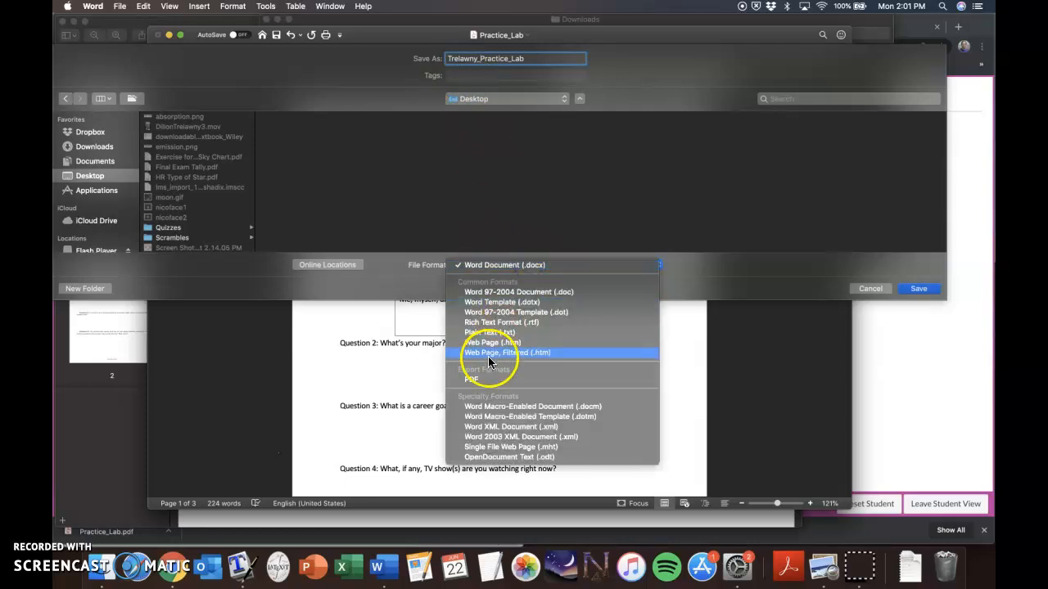
pyautogui.click(473, 381)
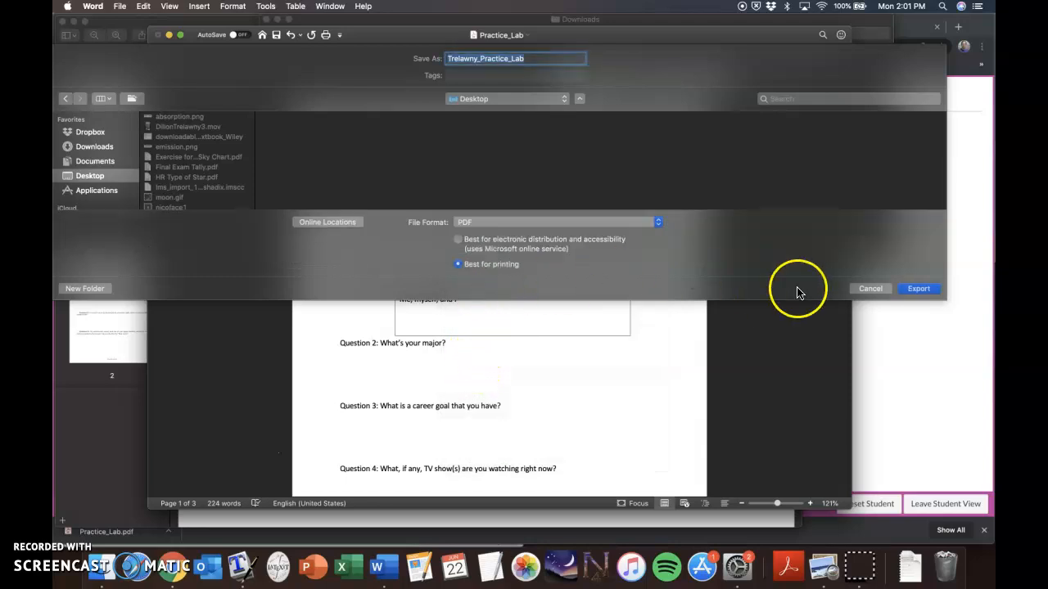
# Step: Keep the existing Desktop file, append _word to the new file name, and export the PDF despite the small margins
pyautogui.click(917, 289)
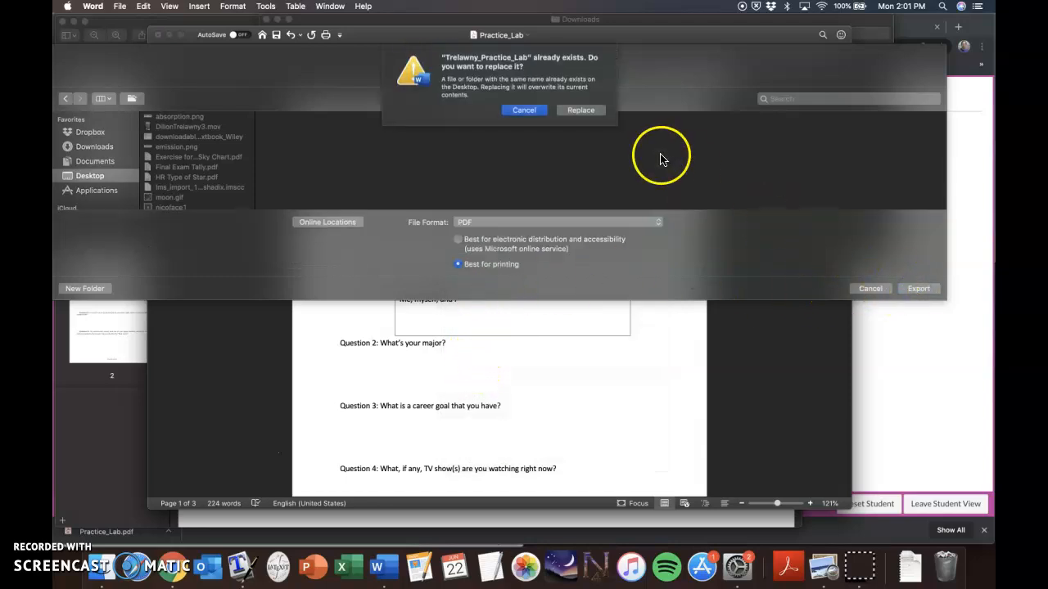
pyautogui.click(526, 110)
pyautogui.click(528, 59)
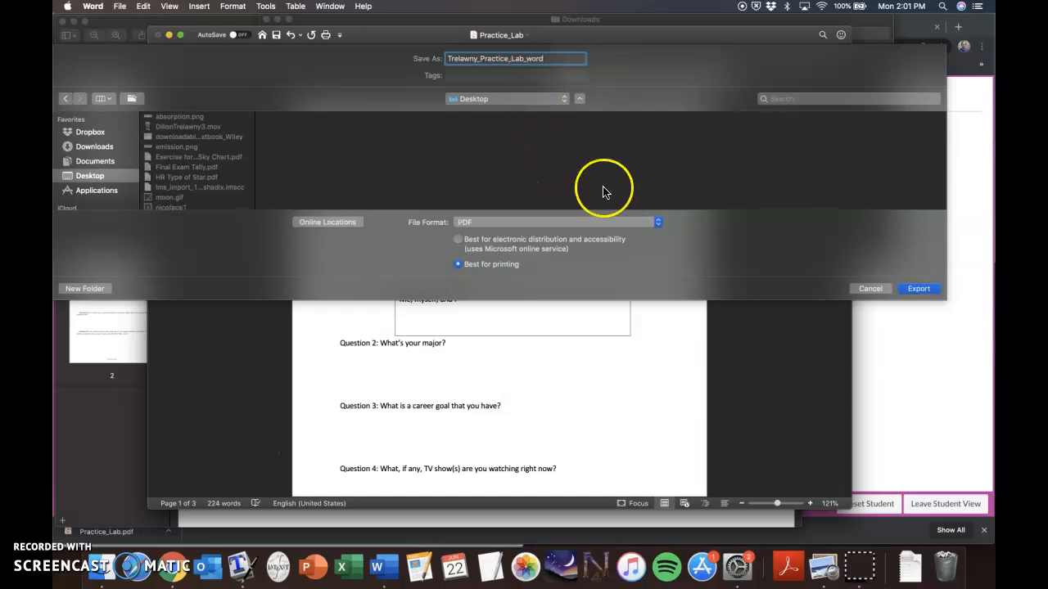
pyautogui.click(917, 287)
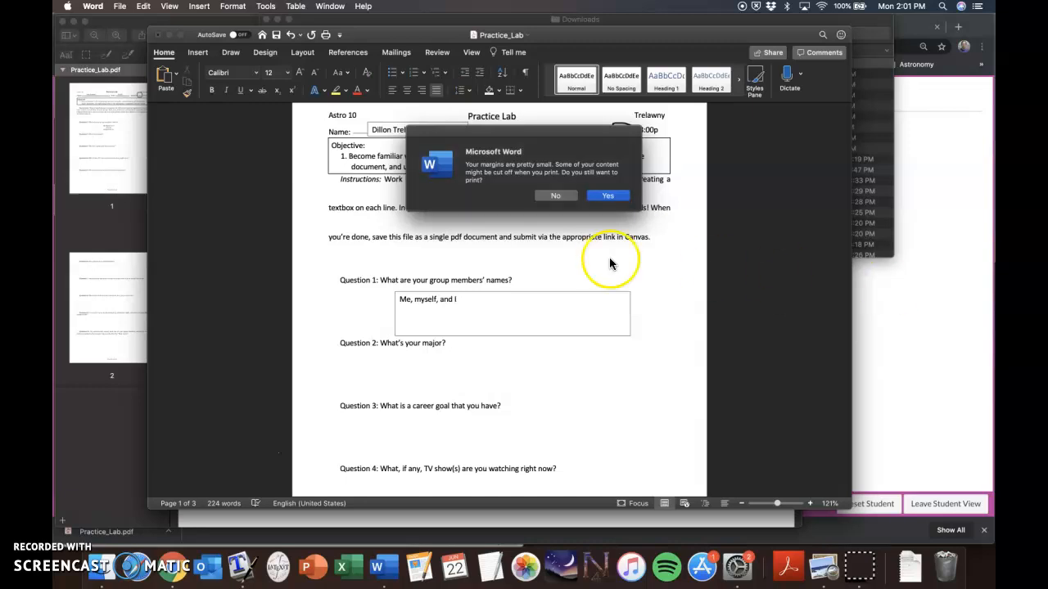
pyautogui.click(604, 197)
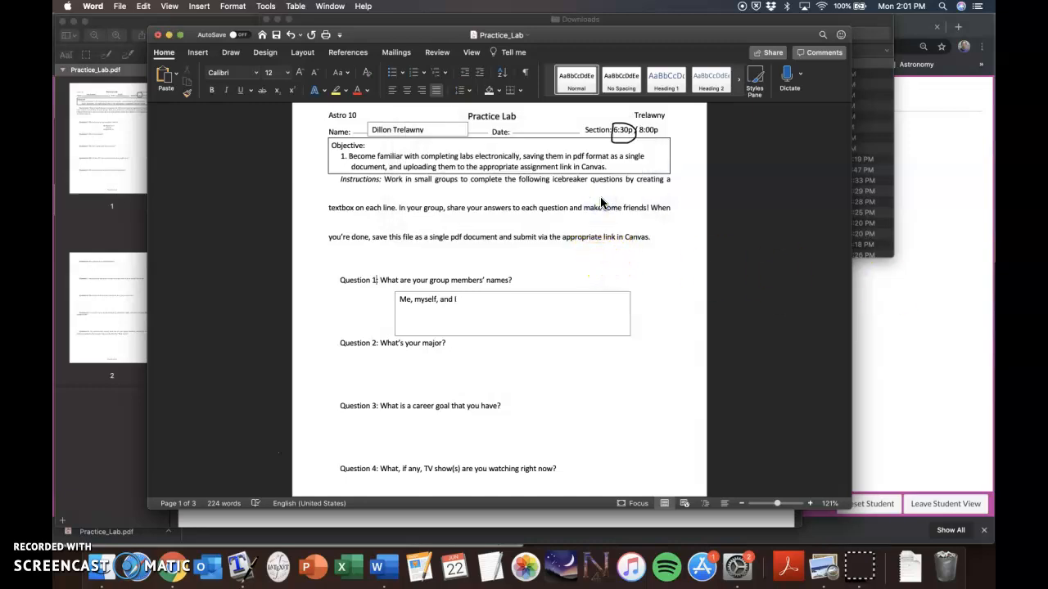
# Step: Switch to Chrome and start a file upload submission for the Lab 1 - Practice Lab assignment in Canvas
pyautogui.click(168, 565)
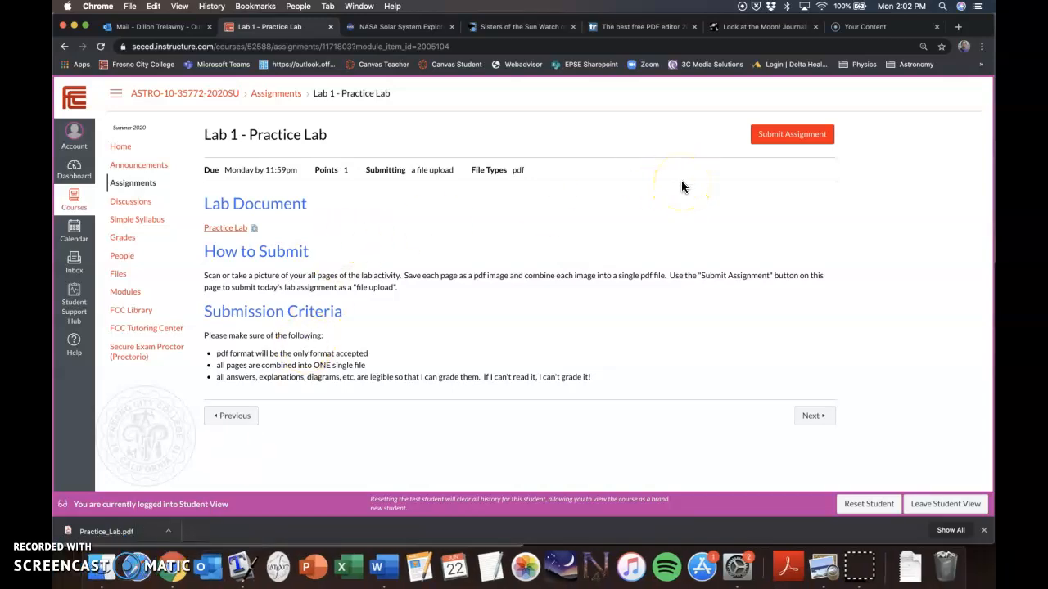
pyautogui.click(794, 135)
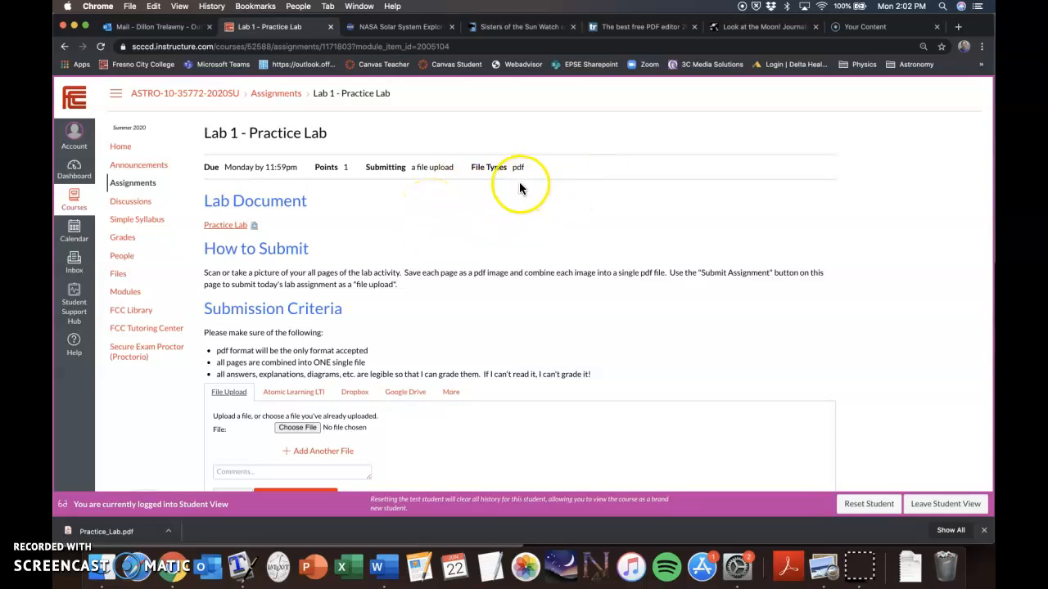
pyautogui.scroll(-3, 384, 344)
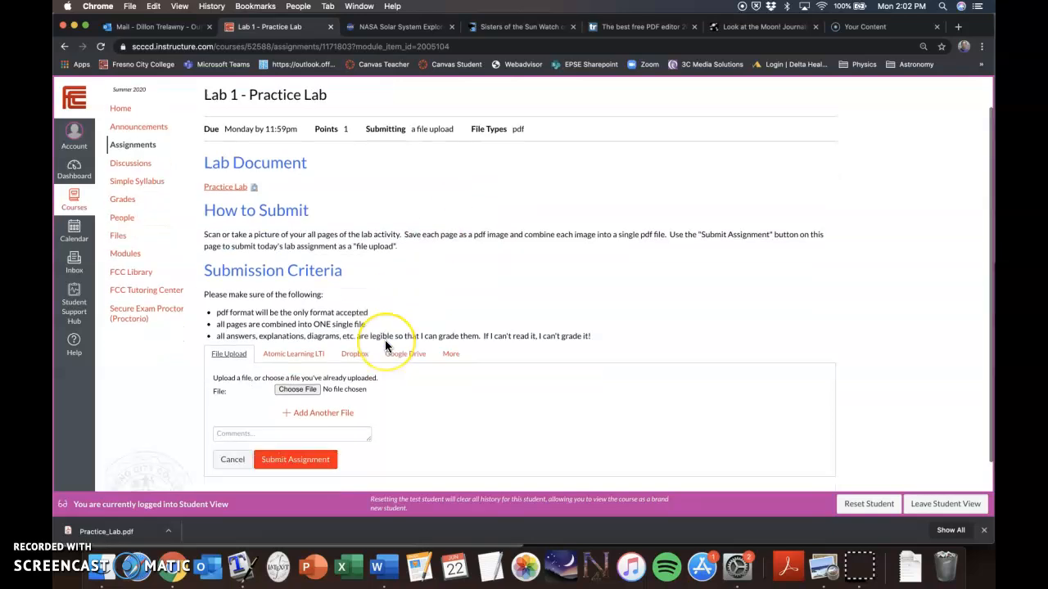
# Step: Attach the Desktop PDF named with the student's surname followed by _Practice_Lab, the version without the _word suffix
pyautogui.click(298, 335)
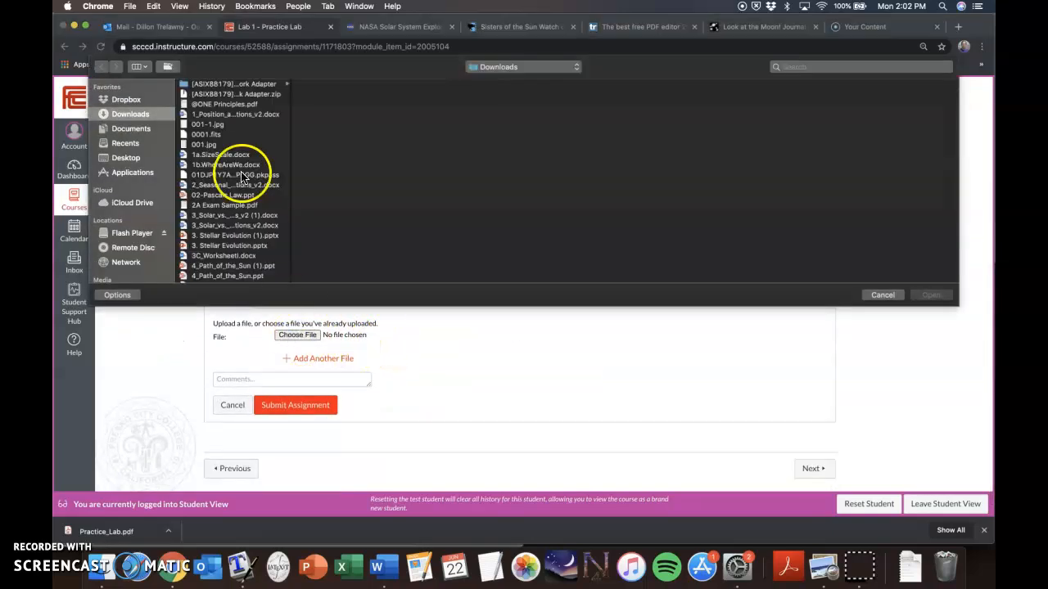
pyautogui.click(125, 157)
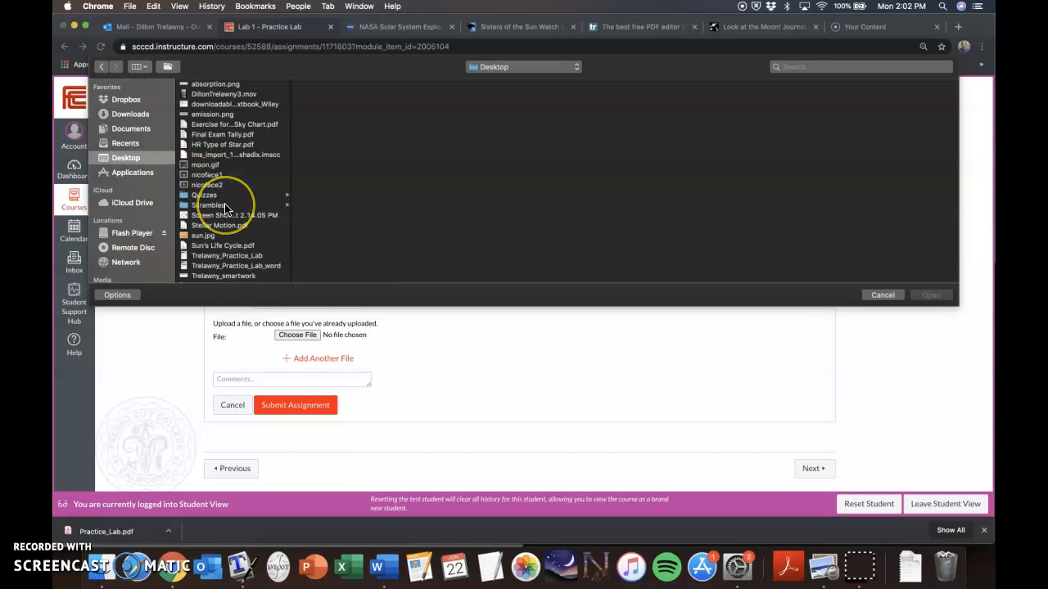
pyautogui.scroll(-3, 223, 206)
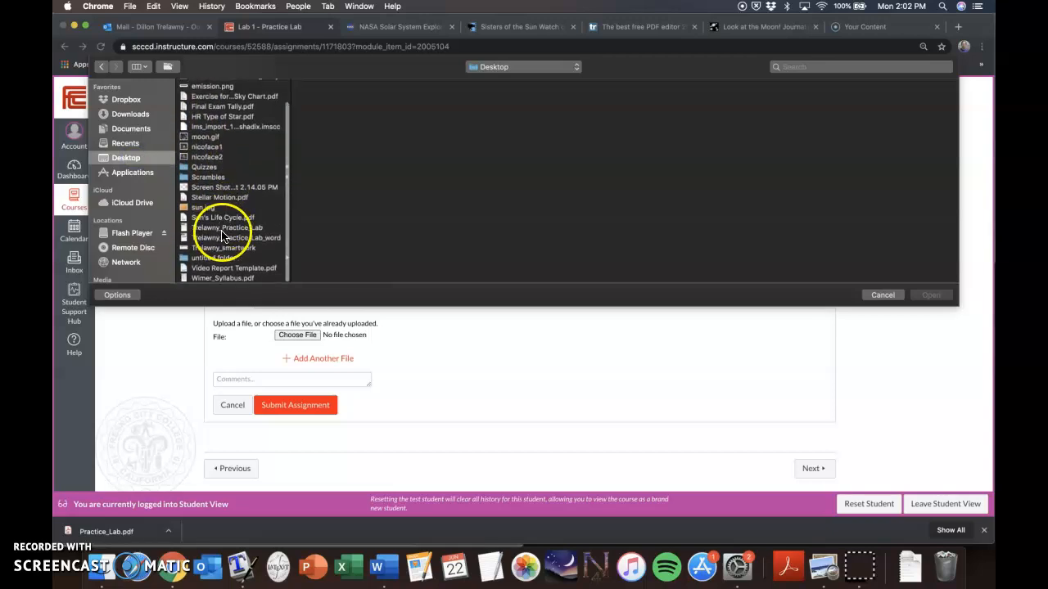
pyautogui.click(221, 227)
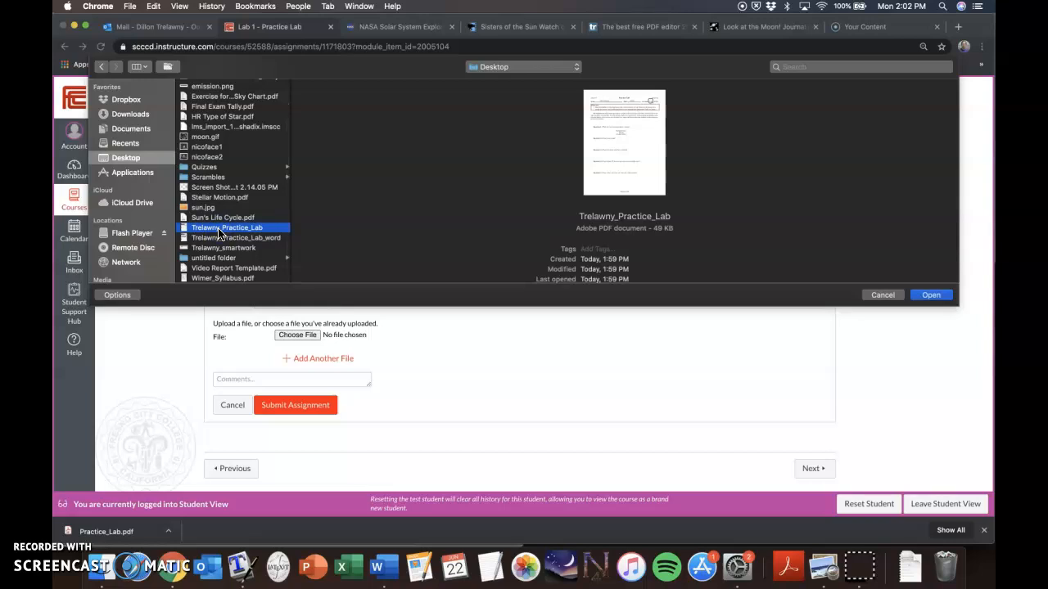
pyautogui.click(926, 296)
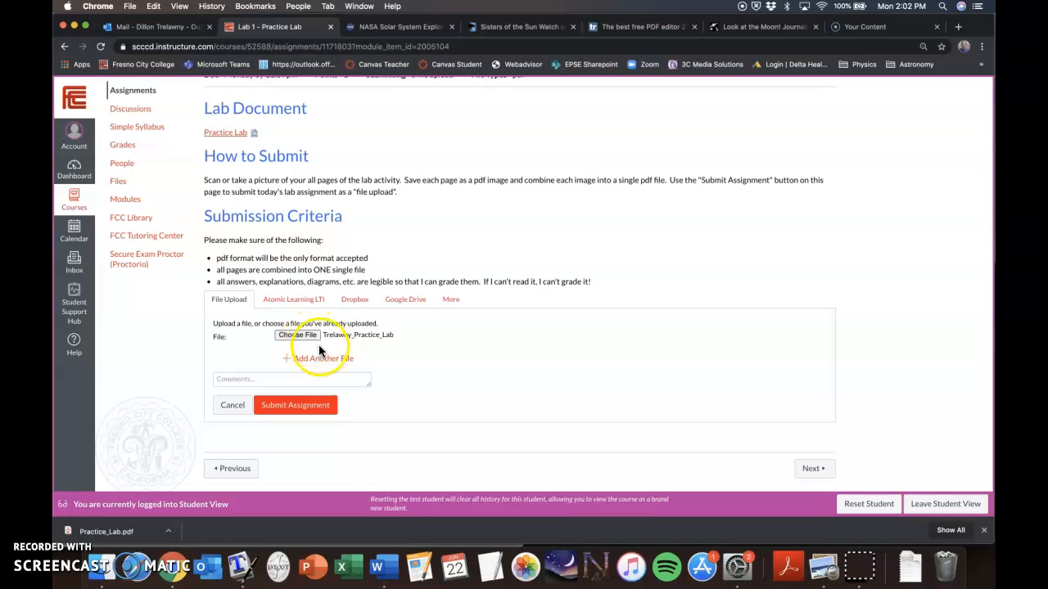
# Step: Submit the Lab 1 - Practice Lab assignment with the attached PDF
pyautogui.click(291, 409)
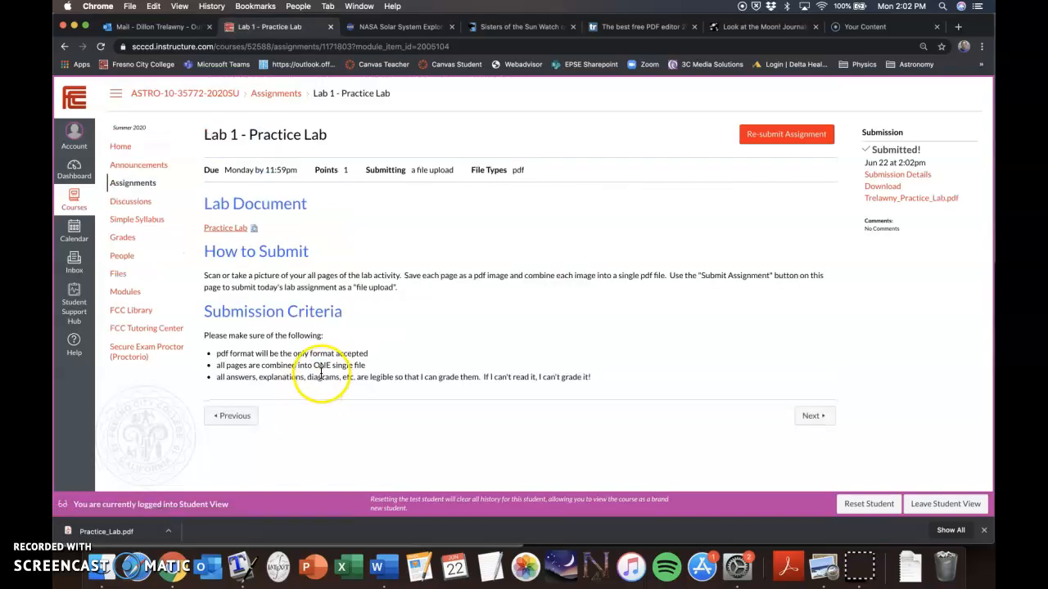
pyautogui.scroll(-1, 321, 371)
pyautogui.scroll(-1, 349, 336)
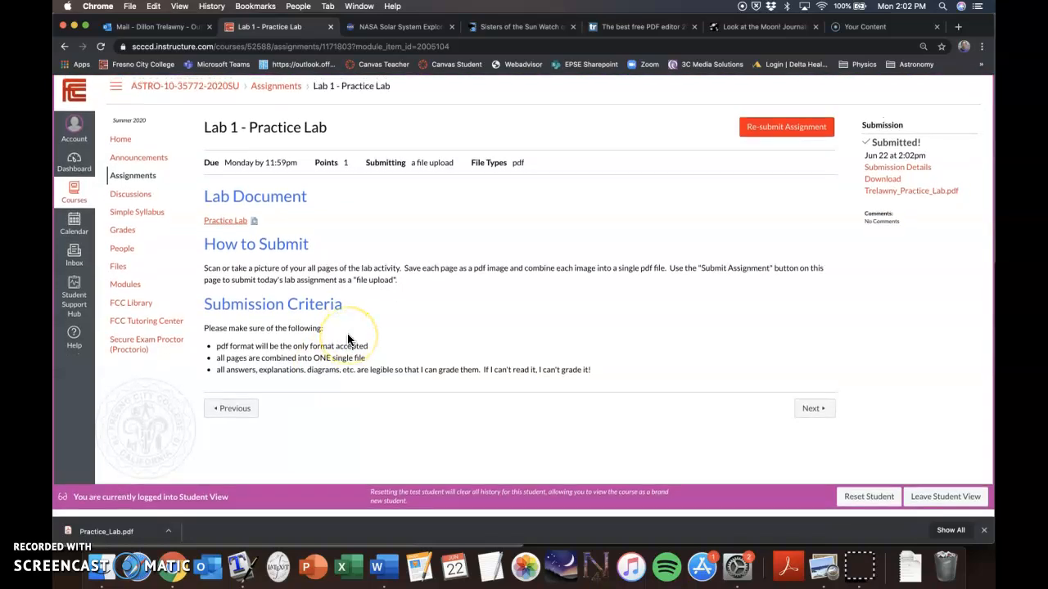